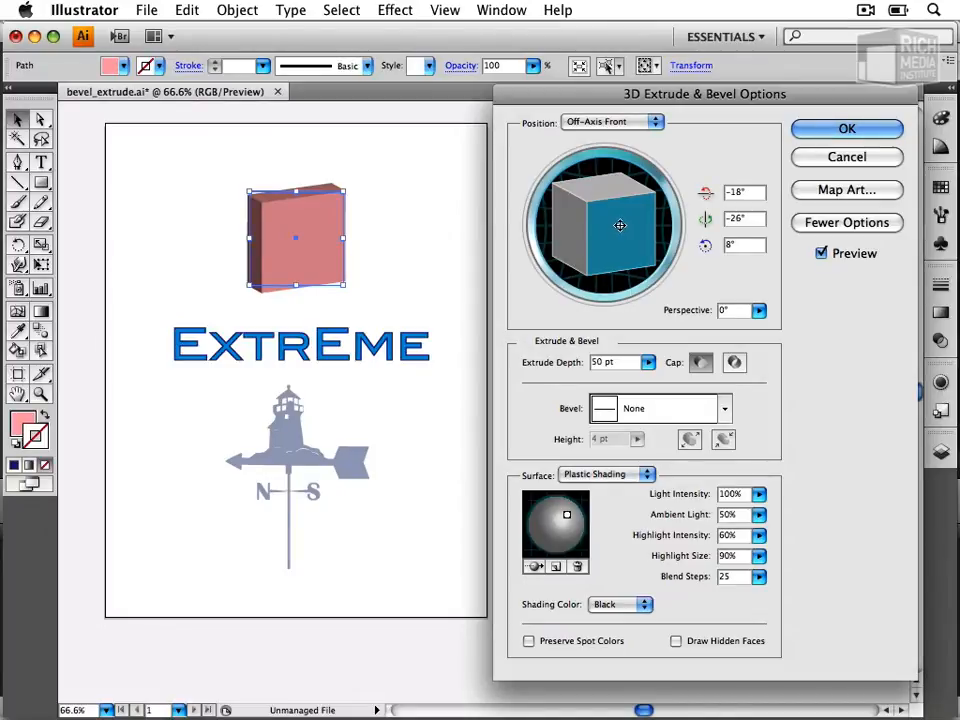
# Try a custom rotation of -17°, -23° and 8° for the extruded square.
pyautogui.moveTo(749, 245); pyautogui.dragTo(722, 236)
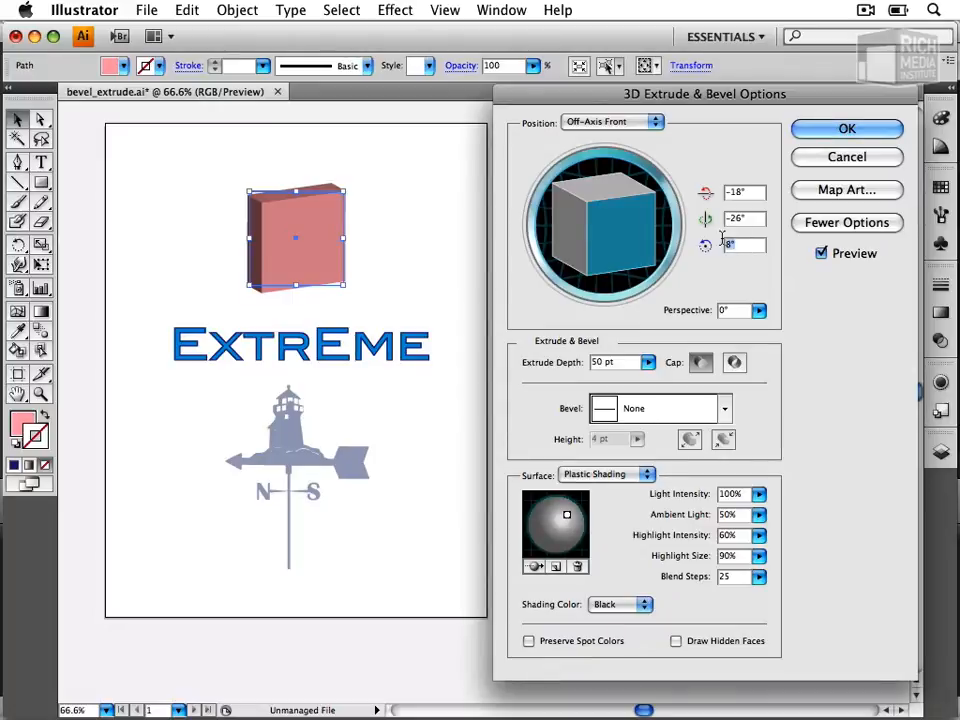
pyautogui.moveTo(763, 196); pyautogui.dragTo(720, 190)
pyautogui.click(638, 122)
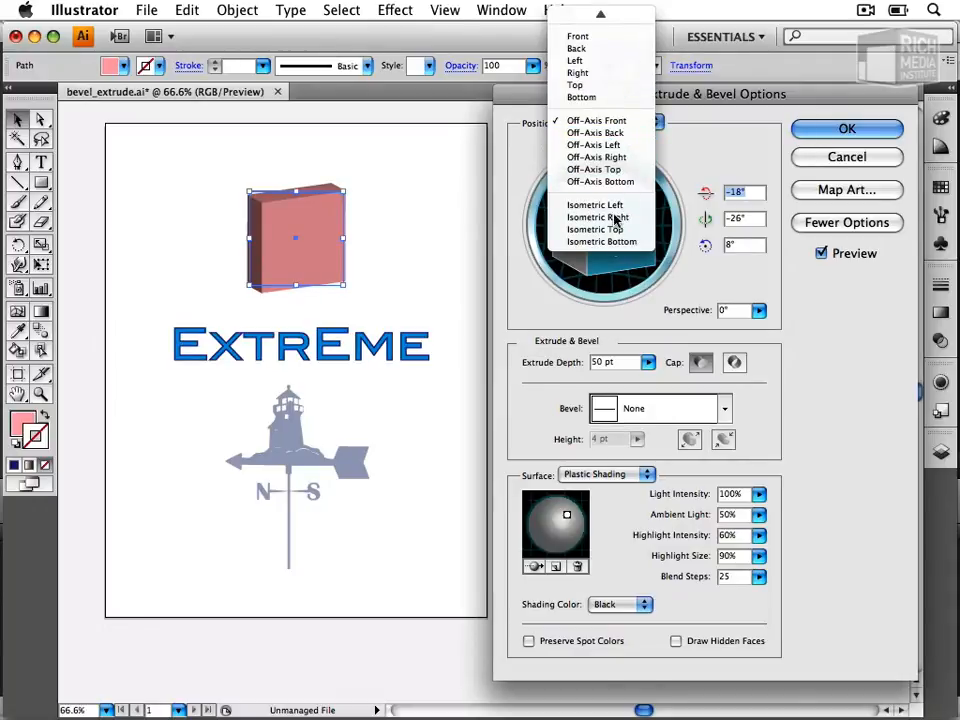
pyautogui.click(722, 151)
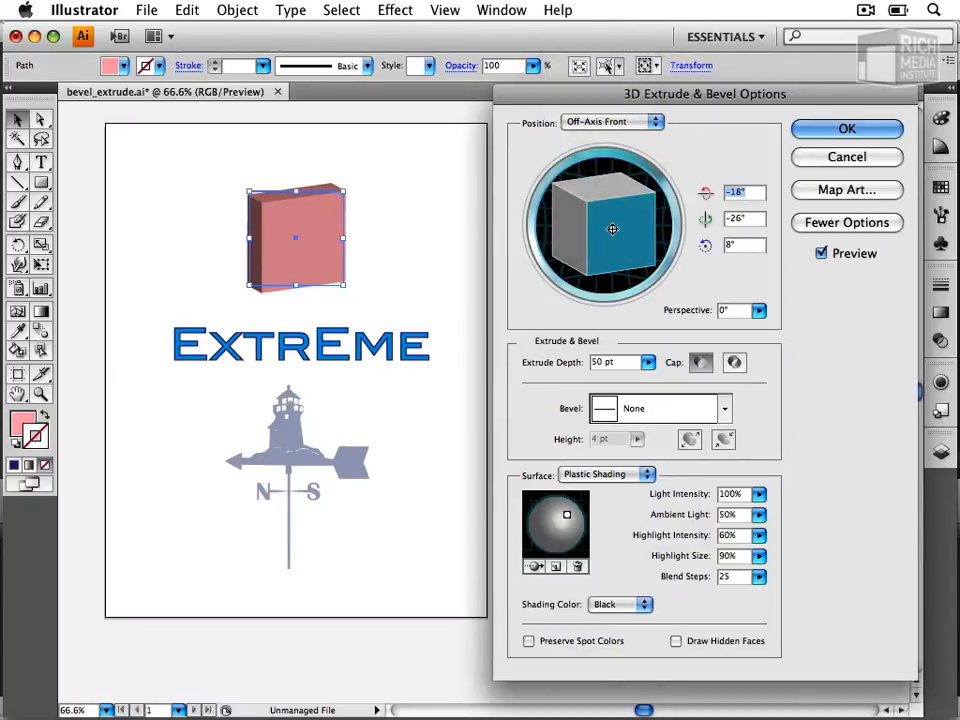
pyautogui.moveTo(612, 229)
pyautogui.mouseDown()
pyautogui.moveTo(626, 223)
pyautogui.moveTo(610, 225)
pyautogui.mouseUp()
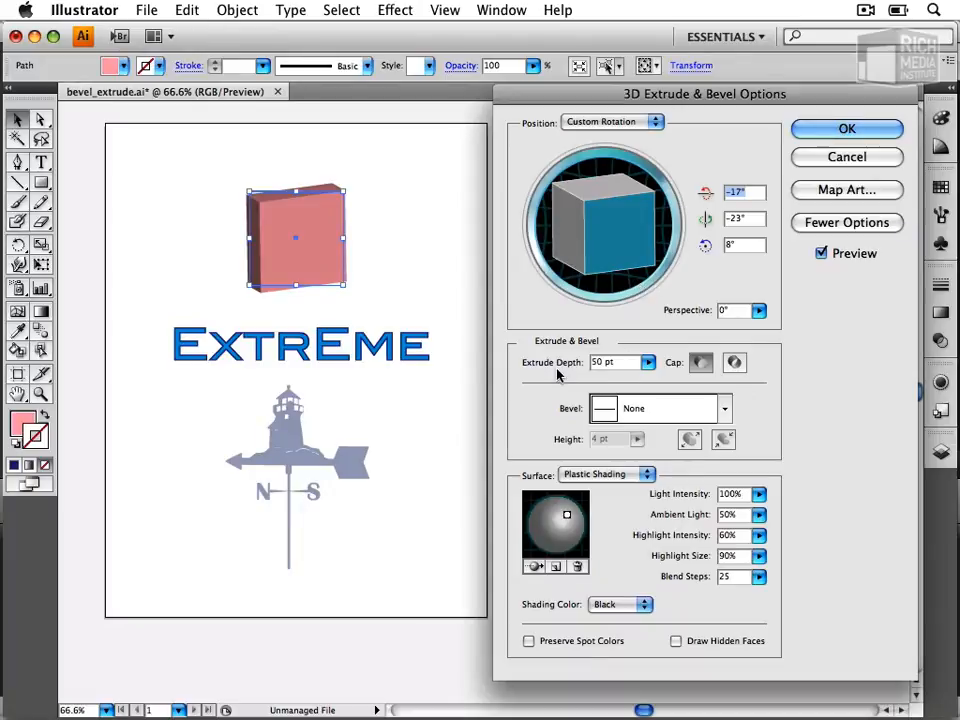
# Try extrude depths of 0 pt and 288 pt on the square, and compare the hollow cap with the solid cap.
pyautogui.click(647, 363)
pyautogui.moveTo(552, 386); pyautogui.dragTo(542, 384)
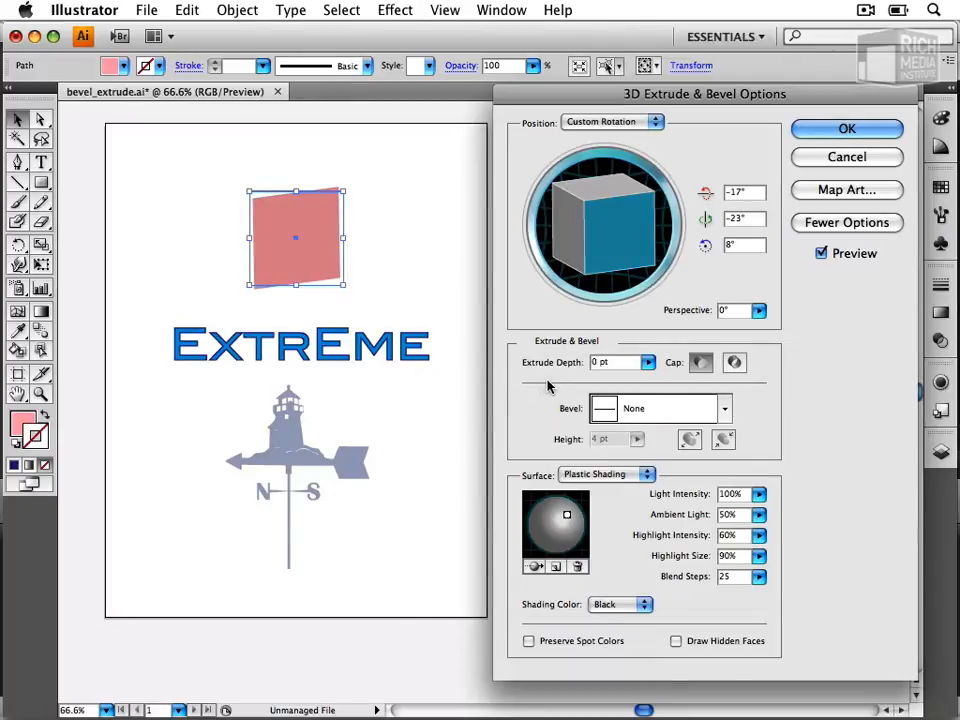
pyautogui.click(648, 364)
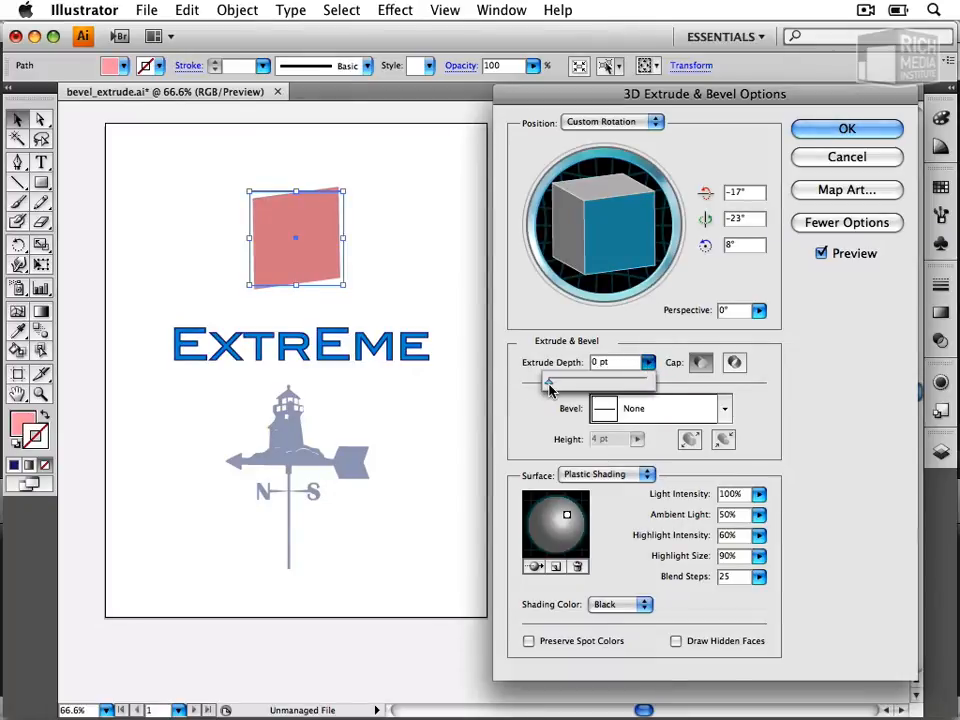
pyautogui.moveTo(548, 388); pyautogui.dragTo(562, 388)
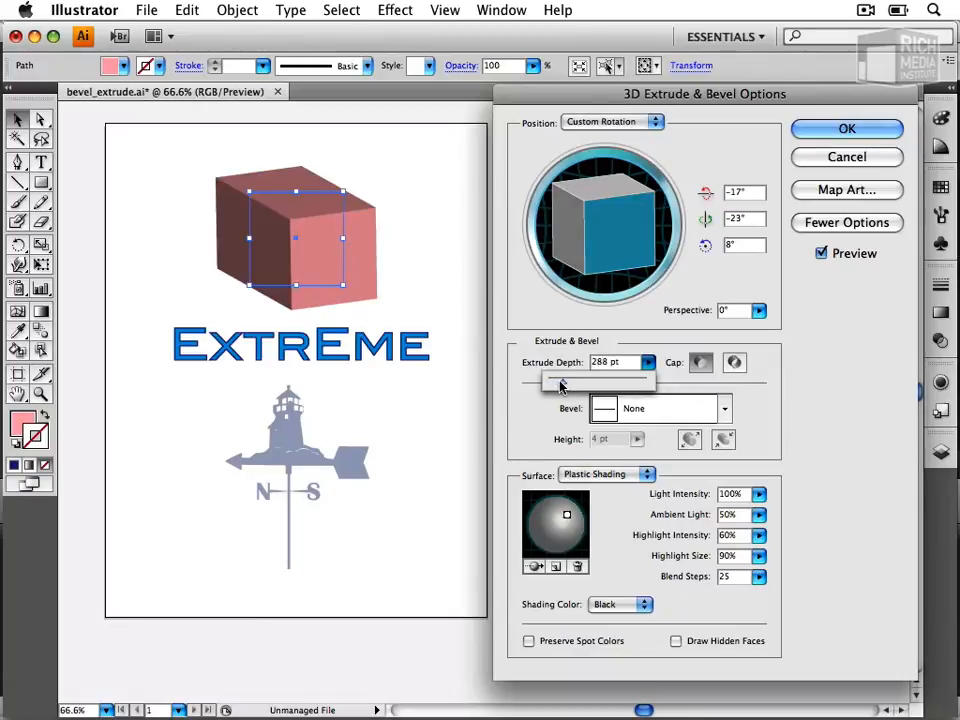
pyautogui.click(657, 376)
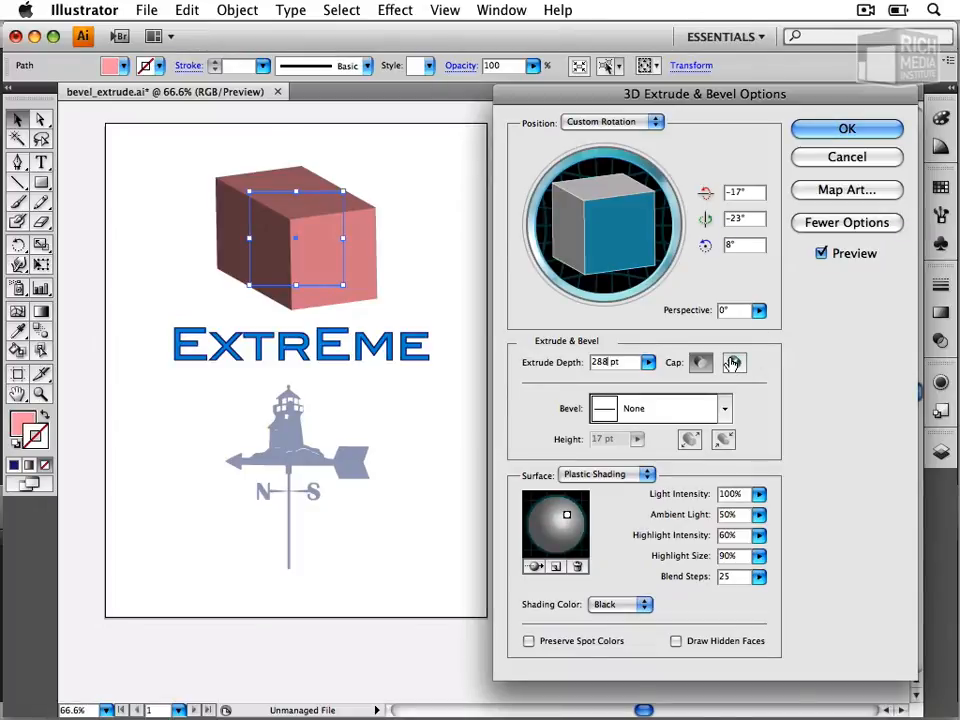
pyautogui.click(733, 363)
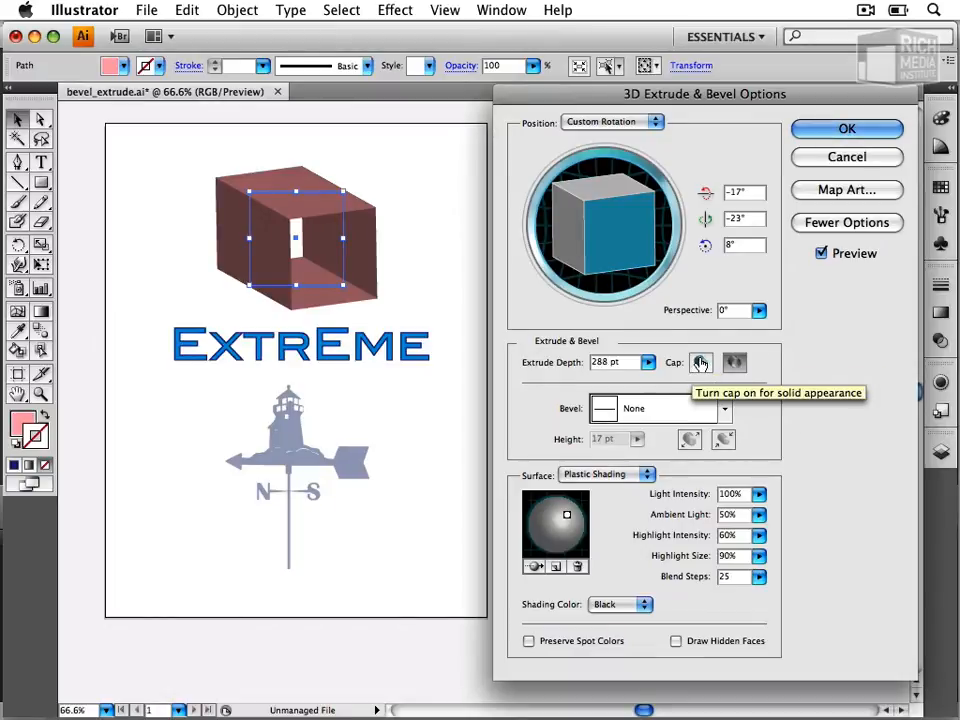
pyautogui.click(699, 362)
# Set the square's extrude depth to 173 pt.
pyautogui.click(649, 363)
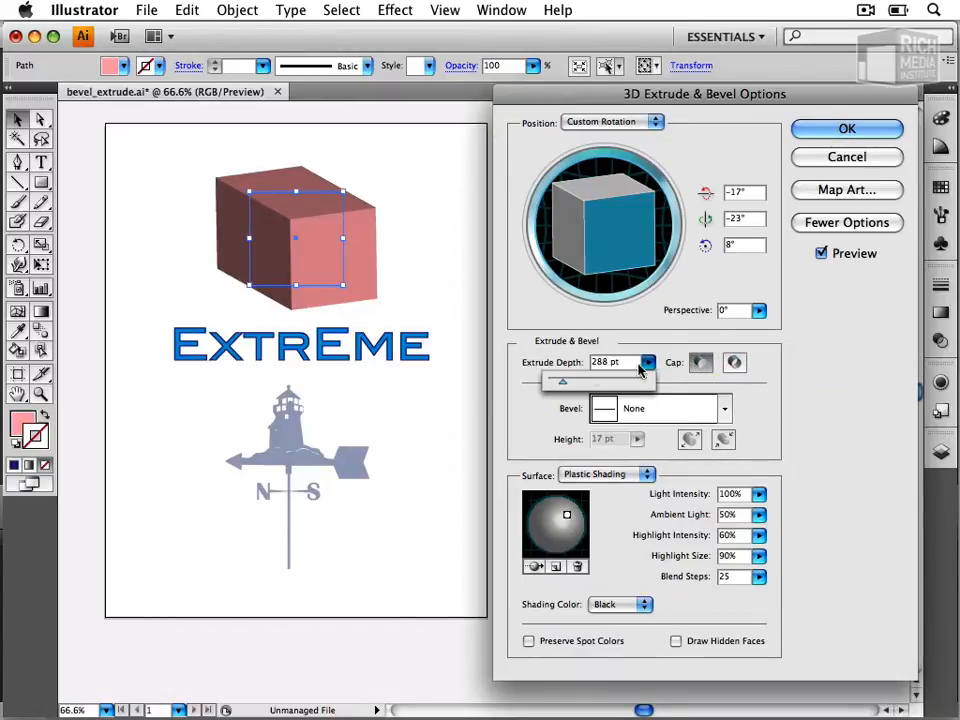
pyautogui.moveTo(562, 384); pyautogui.dragTo(551, 386)
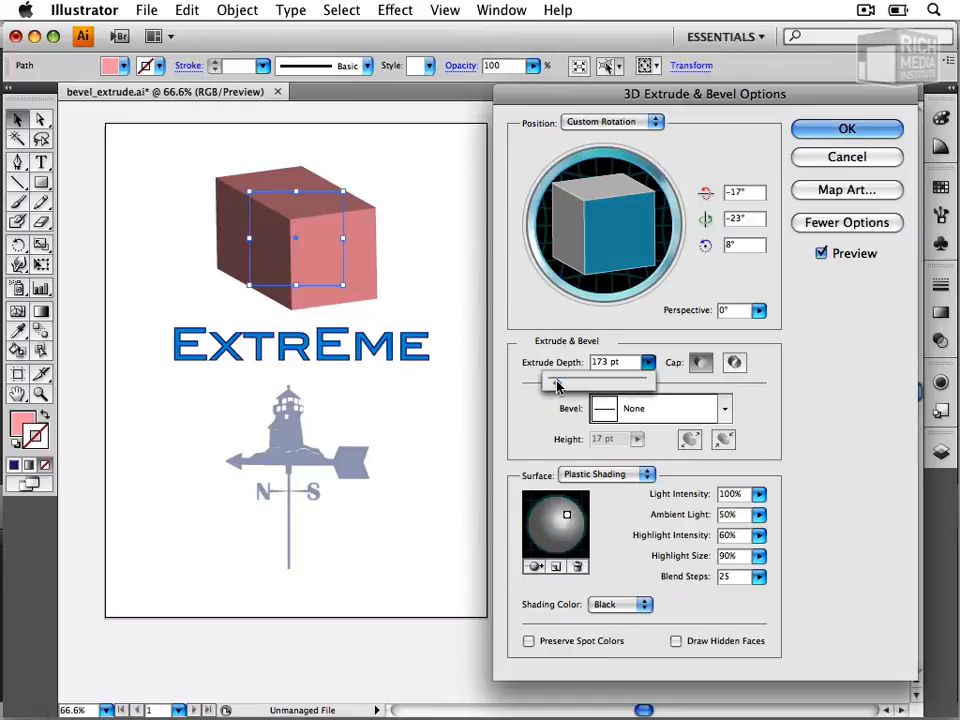
pyautogui.click(799, 459)
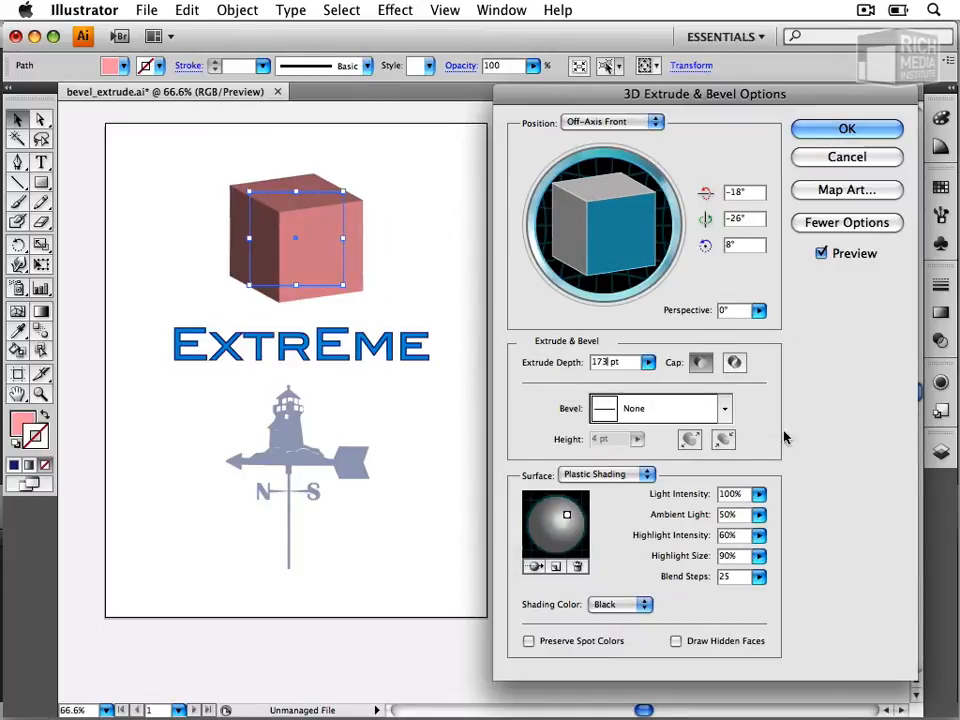
# Apply the Complex 3 bevel to the extruded square with a height of 42 pt.
pyautogui.click(726, 409)
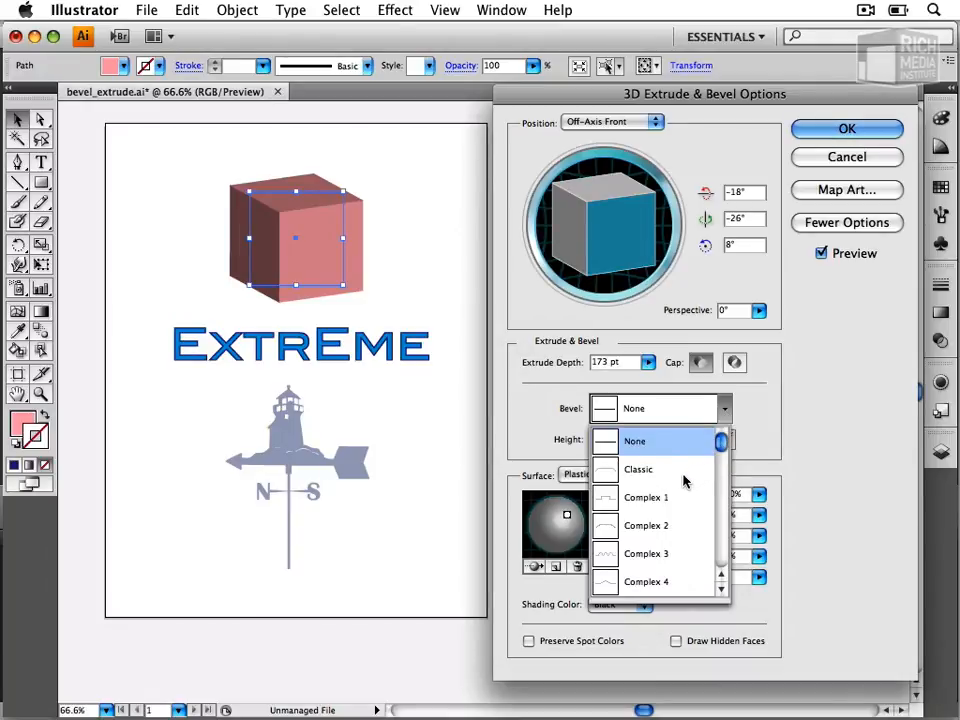
pyautogui.click(643, 559)
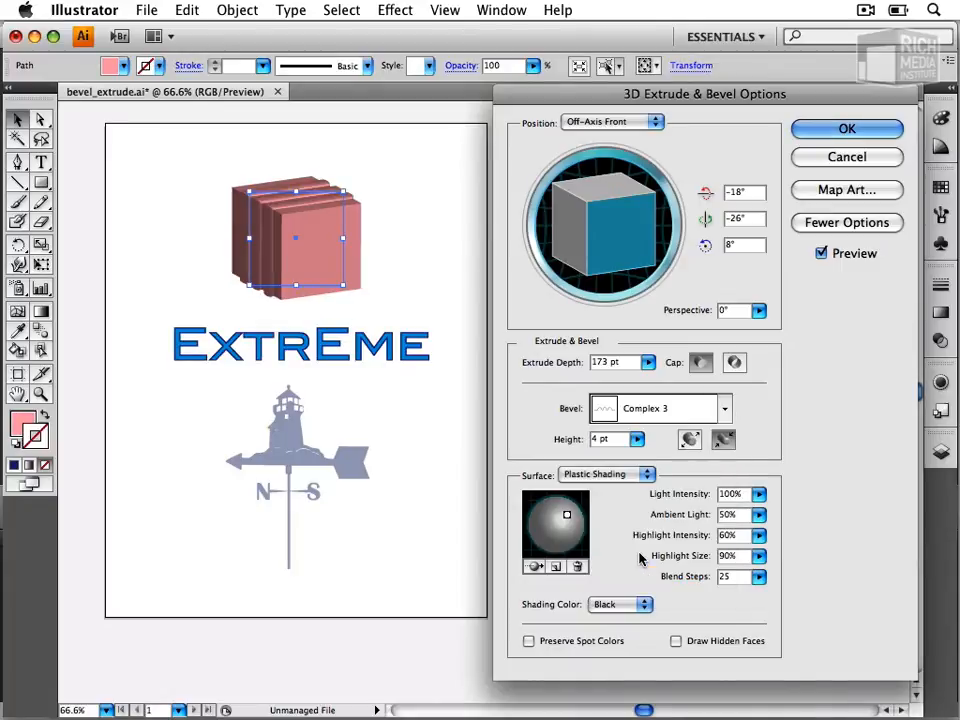
pyautogui.click(635, 441)
pyautogui.moveTo(540, 459); pyautogui.dragTo(578, 462)
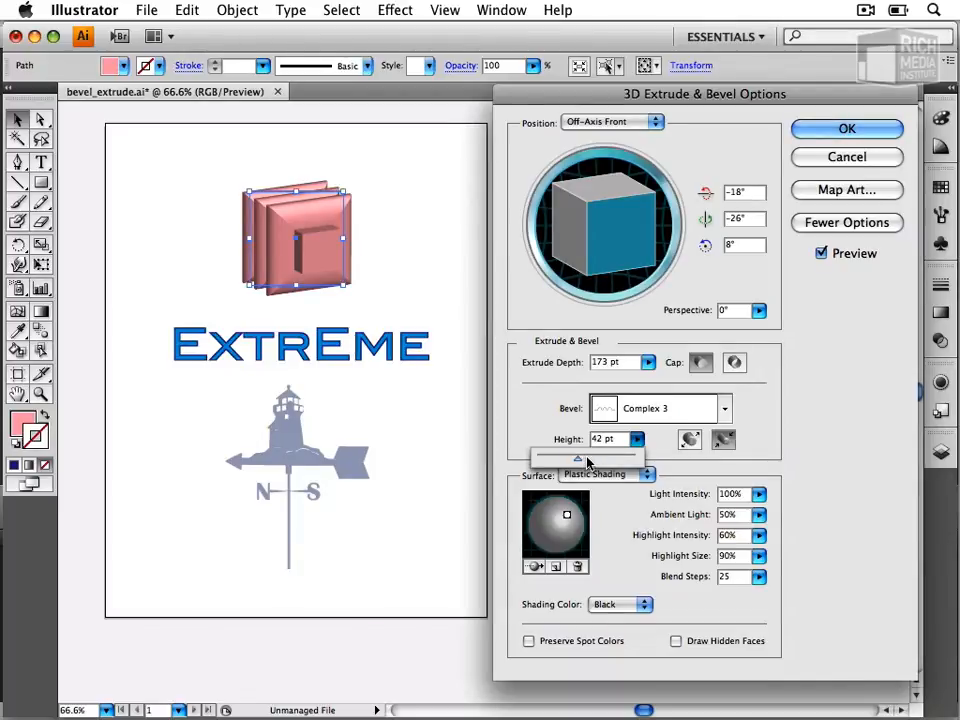
pyautogui.click(689, 467)
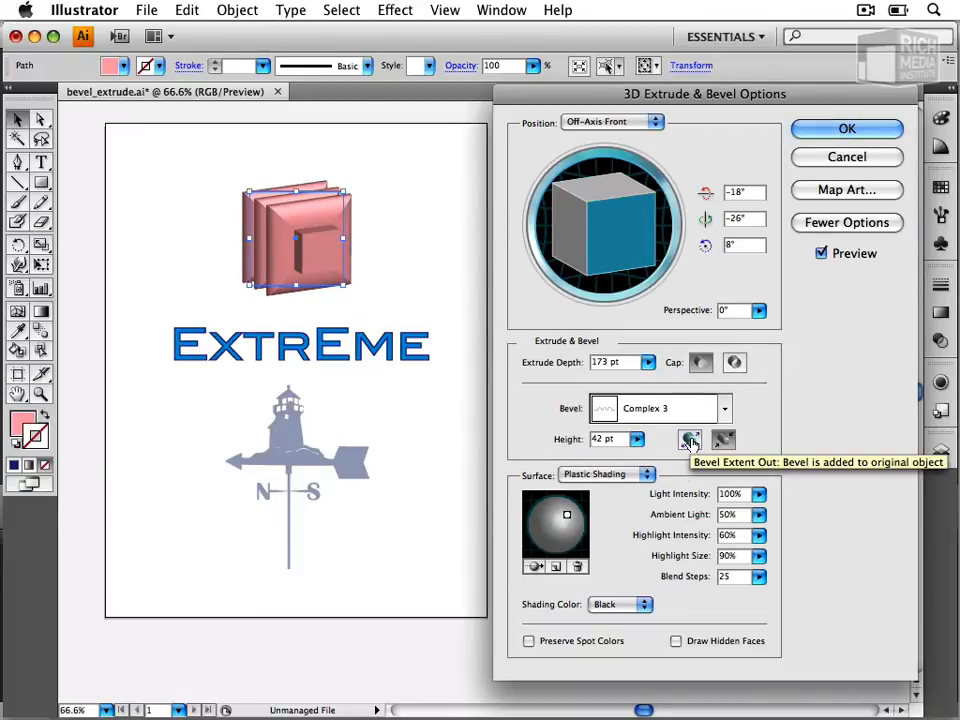
# Compare the outward bevel extent, return to the inward extent, and set the bevel height to 21 pt.
pyautogui.click(689, 442)
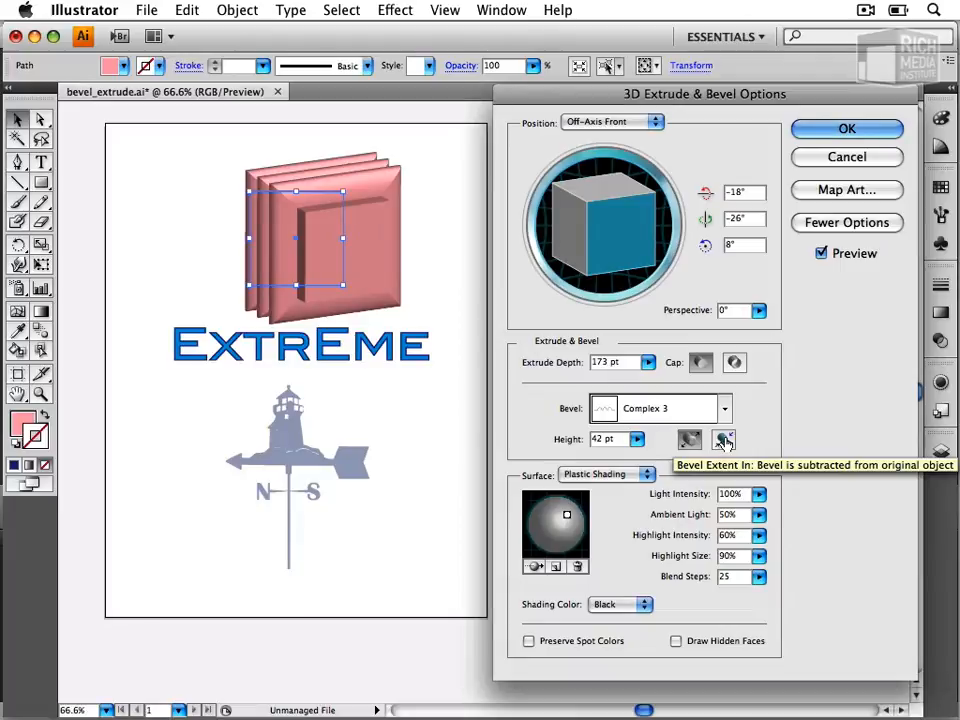
pyautogui.click(724, 441)
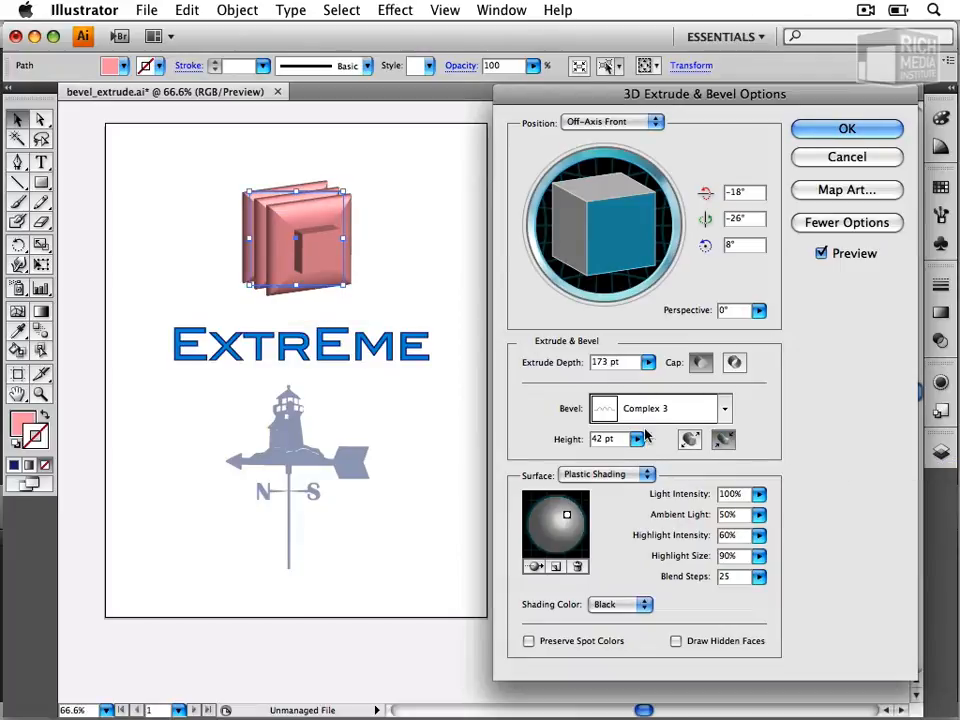
pyautogui.moveTo(637, 439); pyautogui.dragTo(557, 458)
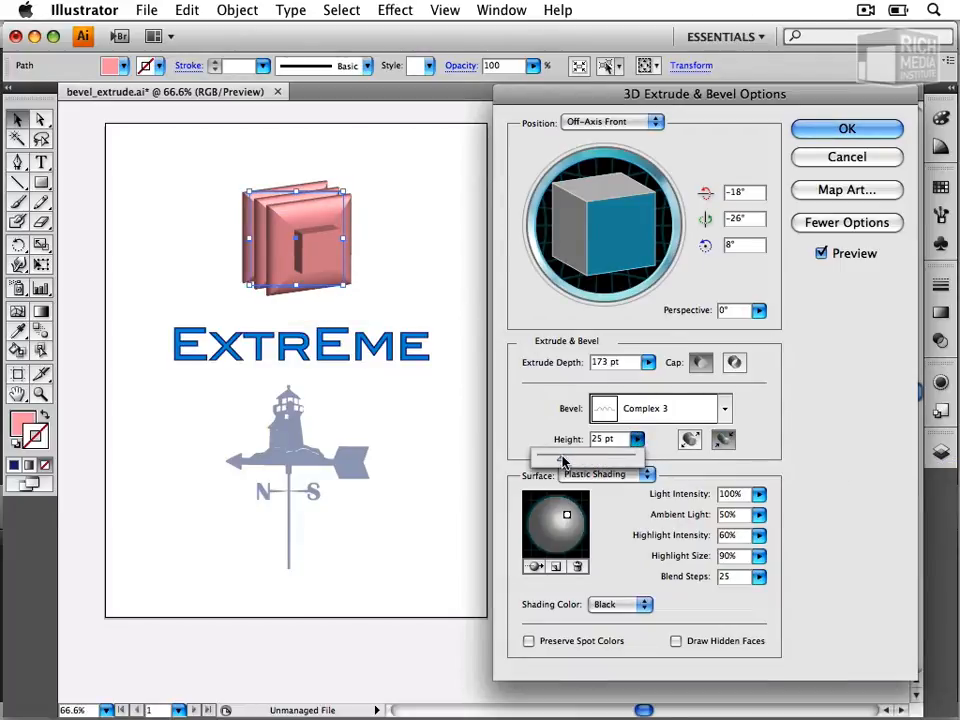
pyautogui.click(810, 492)
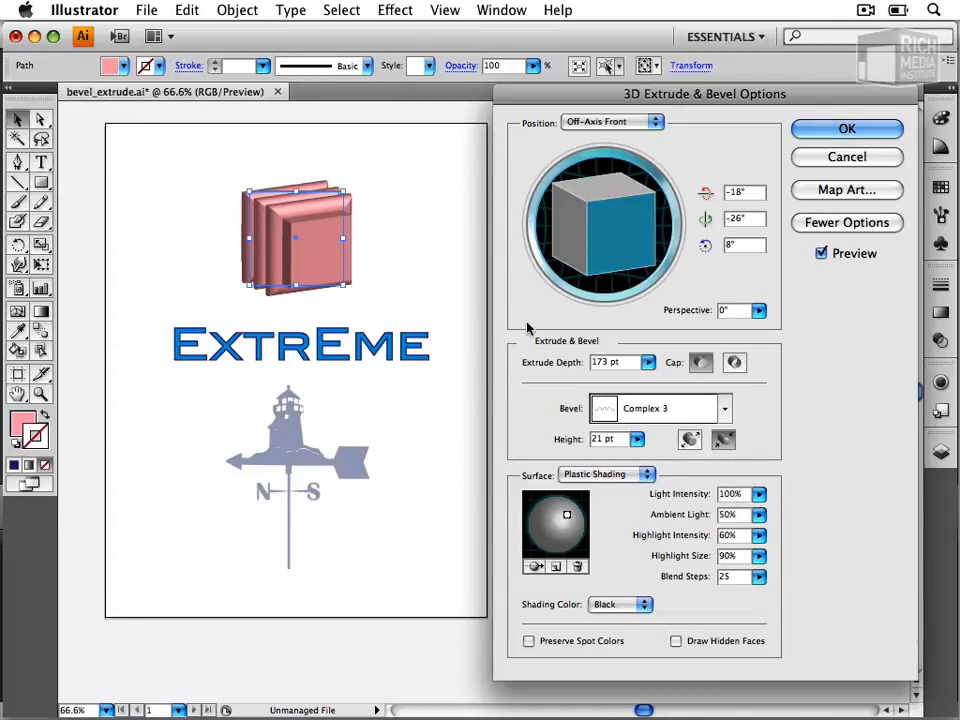
# Try the Diffuse Shading, No Shading and Wireframe surfaces on the beveled square, and return to Plastic Shading.
pyautogui.click(605, 475)
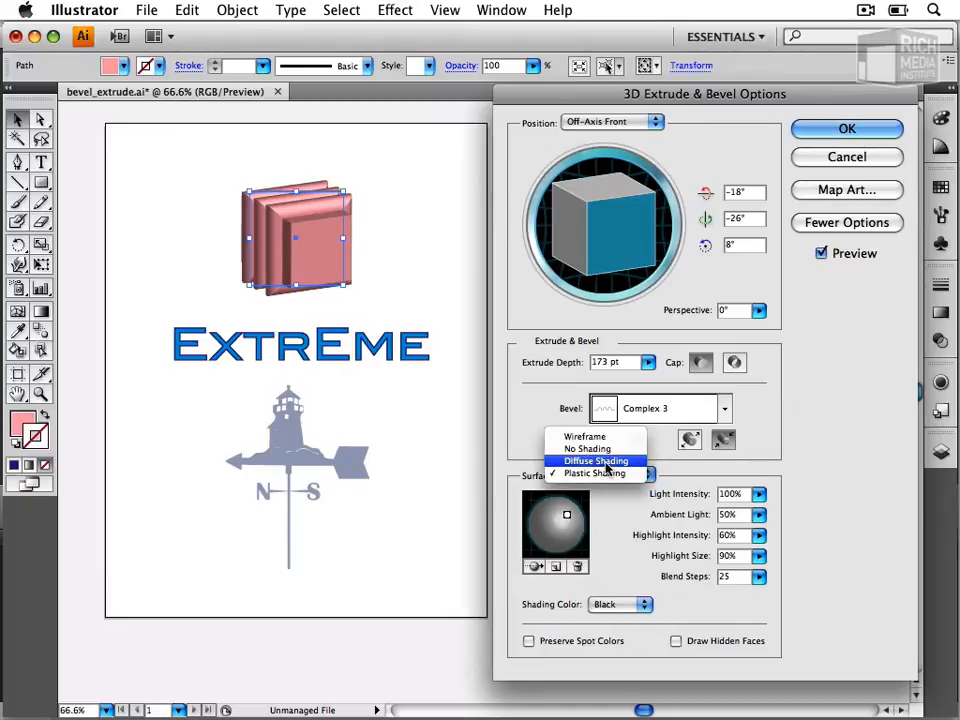
pyautogui.click(605, 461)
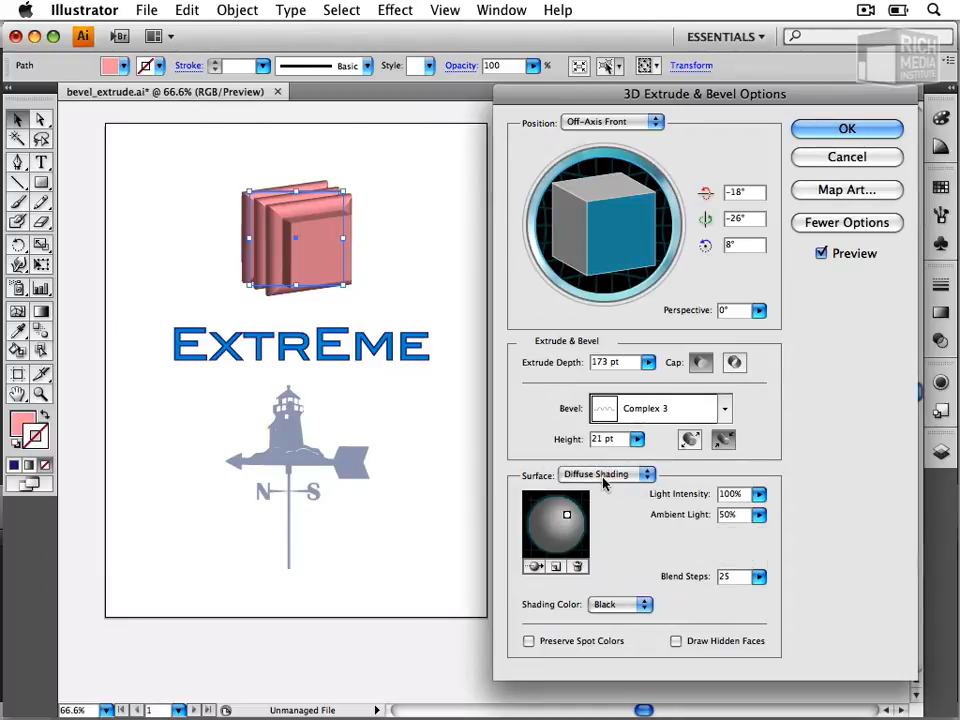
pyautogui.click(604, 478)
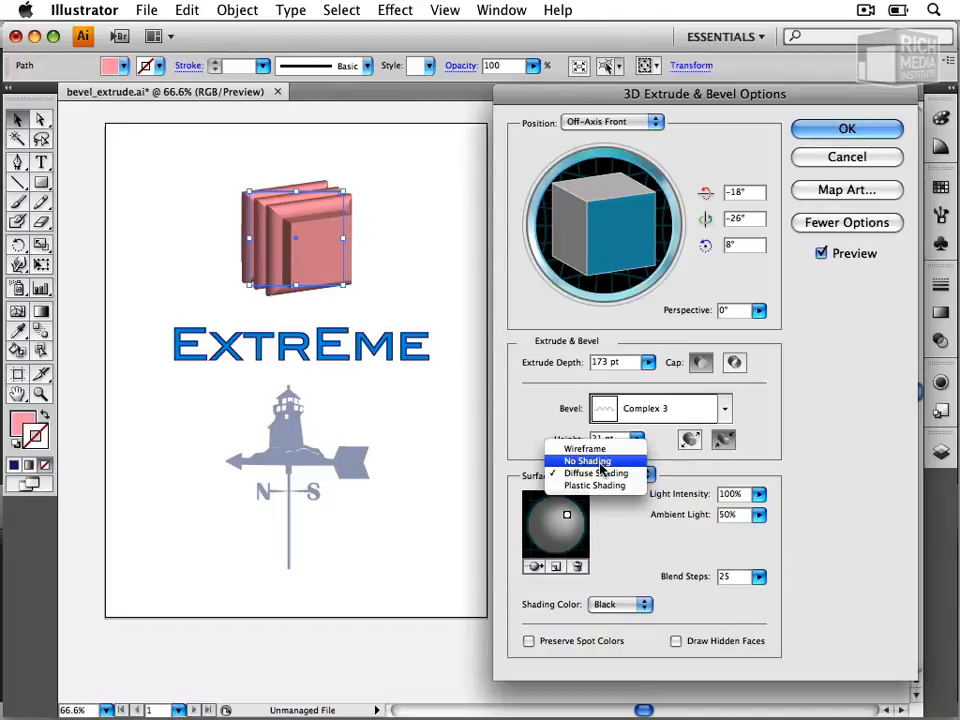
pyautogui.click(600, 463)
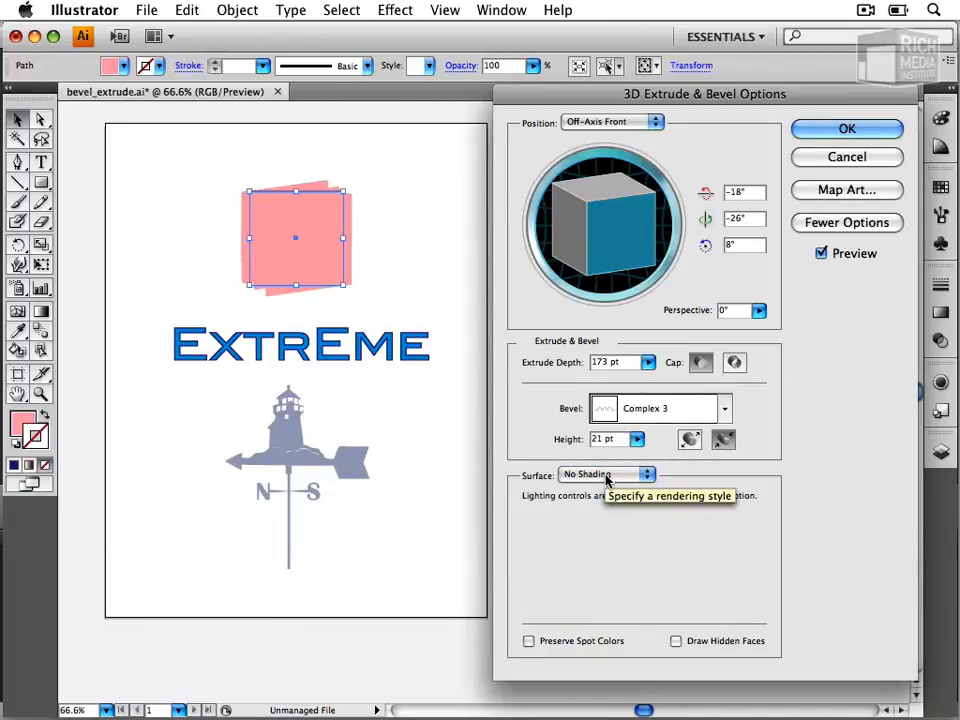
pyautogui.click(605, 476)
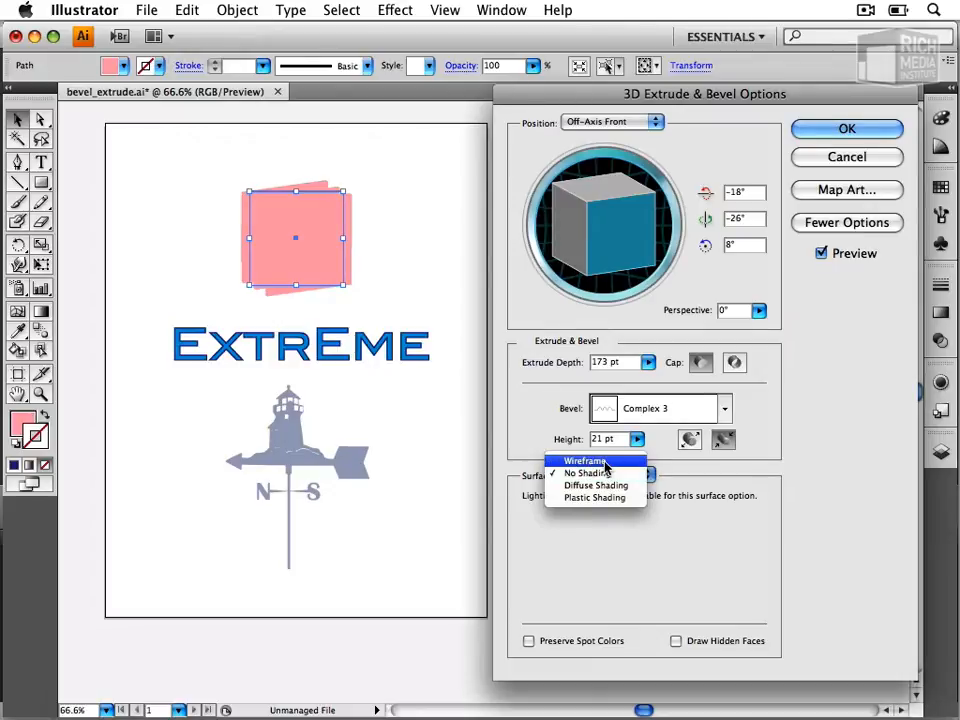
pyautogui.click(606, 462)
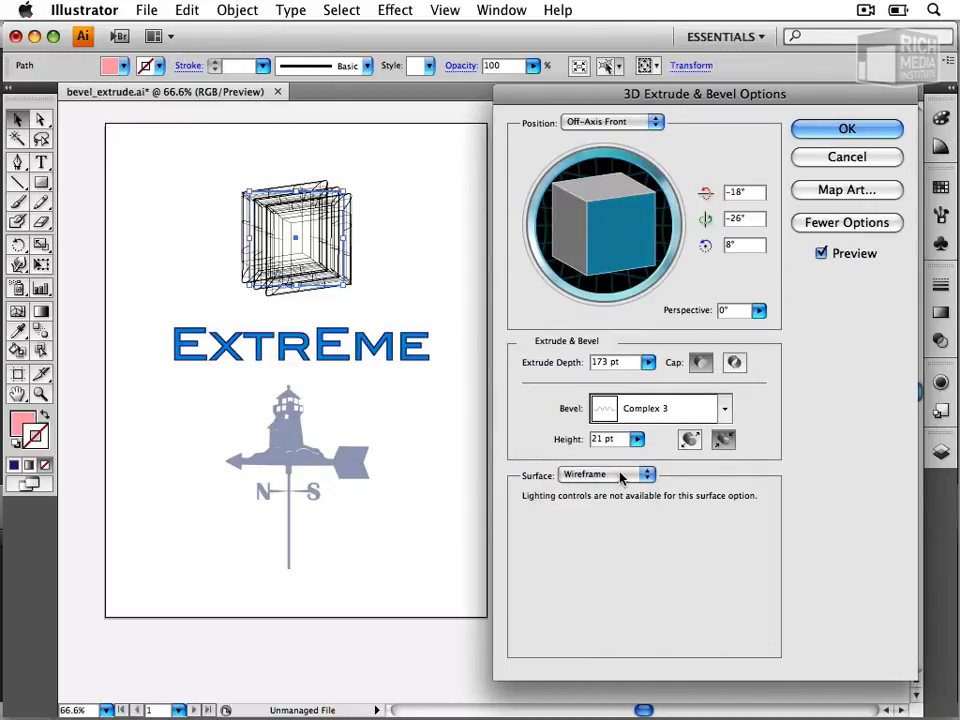
pyautogui.click(621, 478)
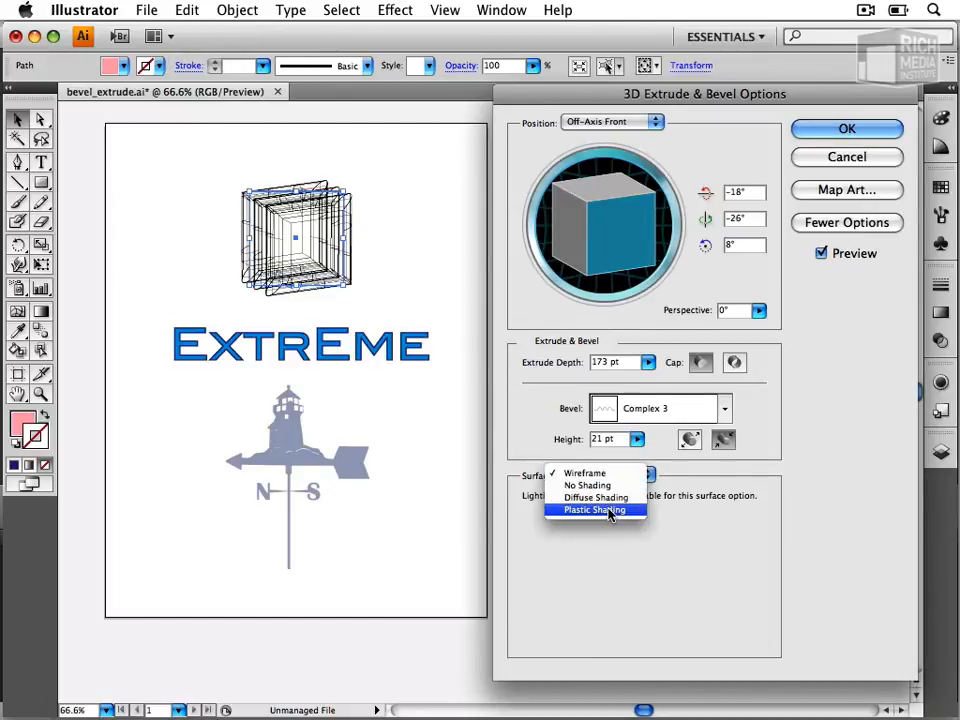
pyautogui.click(609, 511)
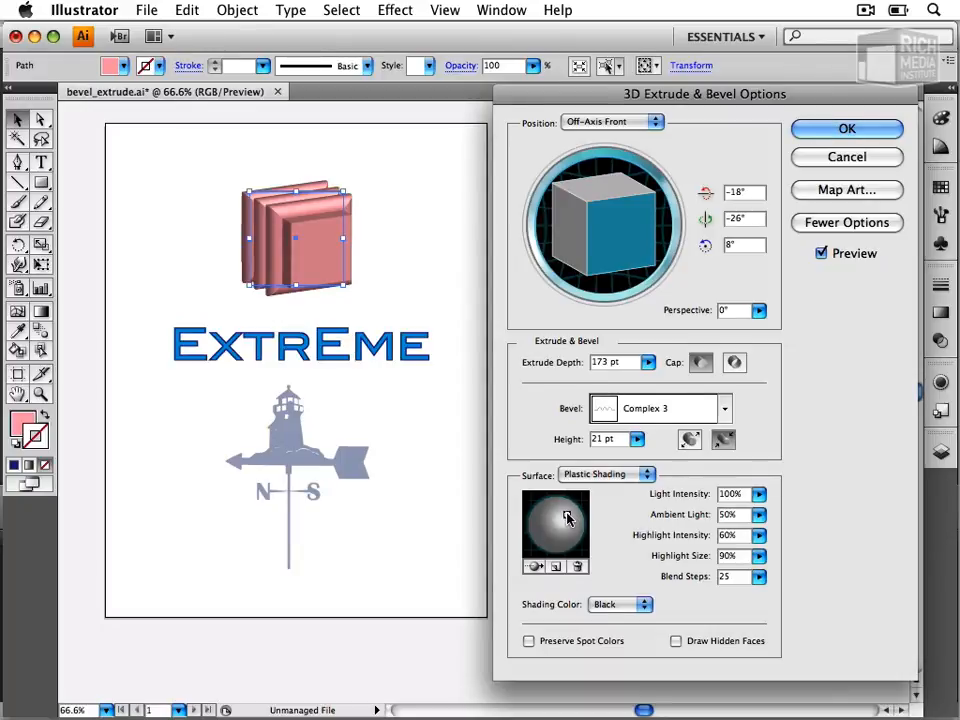
# Move the light to the lower right of the lighting sphere, and try it behind the object before returning it to the front.
pyautogui.moveTo(567, 518)
pyautogui.mouseDown()
pyautogui.moveTo(537, 516)
pyautogui.moveTo(578, 538)
pyautogui.moveTo(570, 540)
pyautogui.mouseUp()
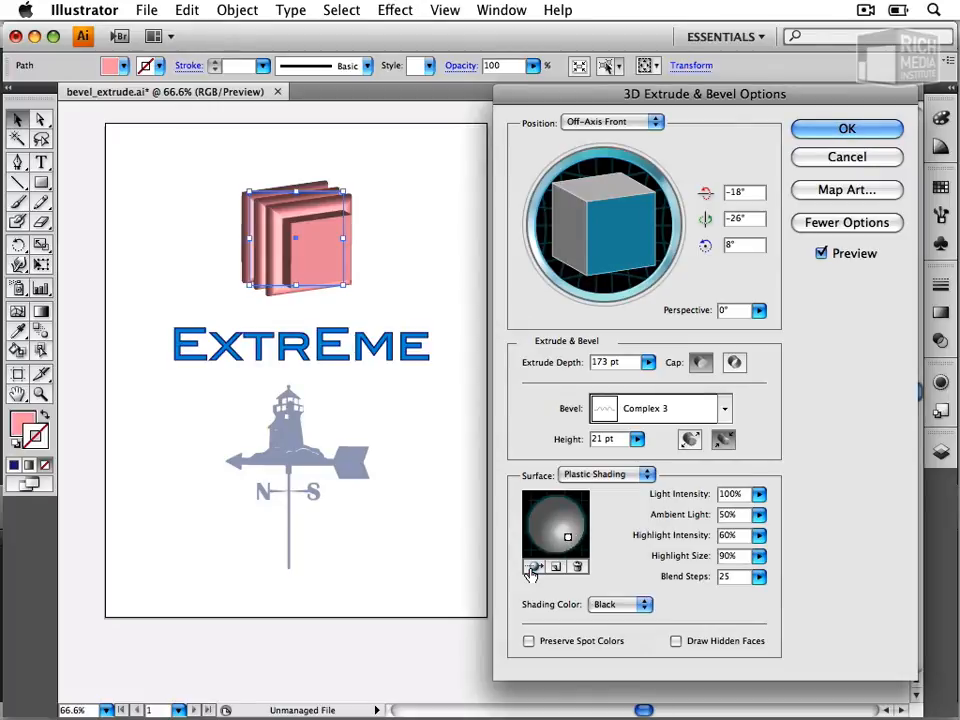
pyautogui.click(531, 568)
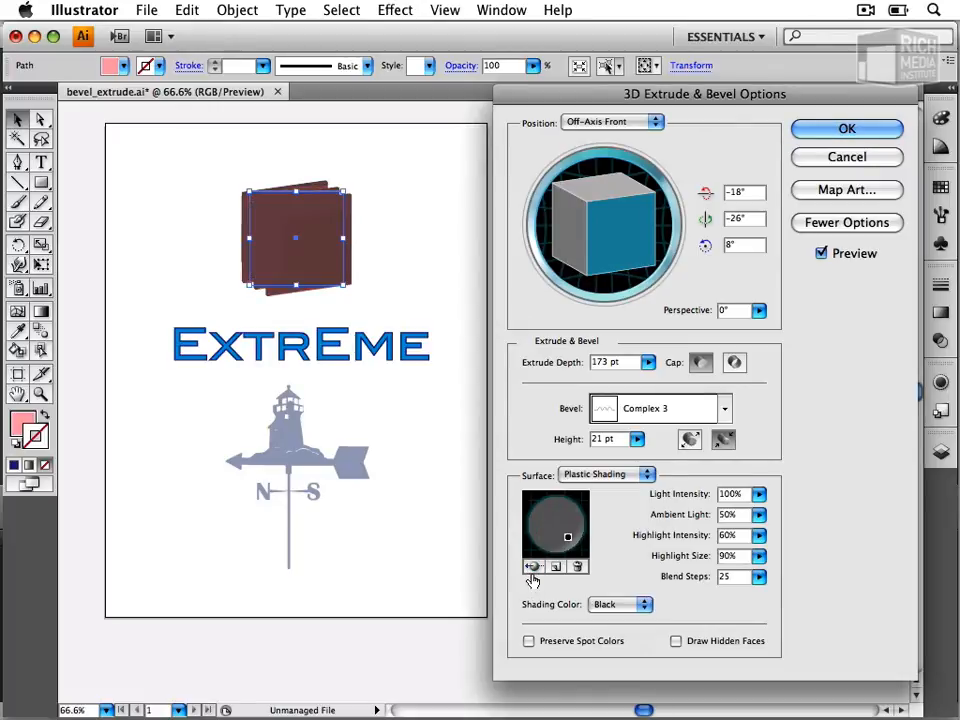
pyautogui.click(531, 568)
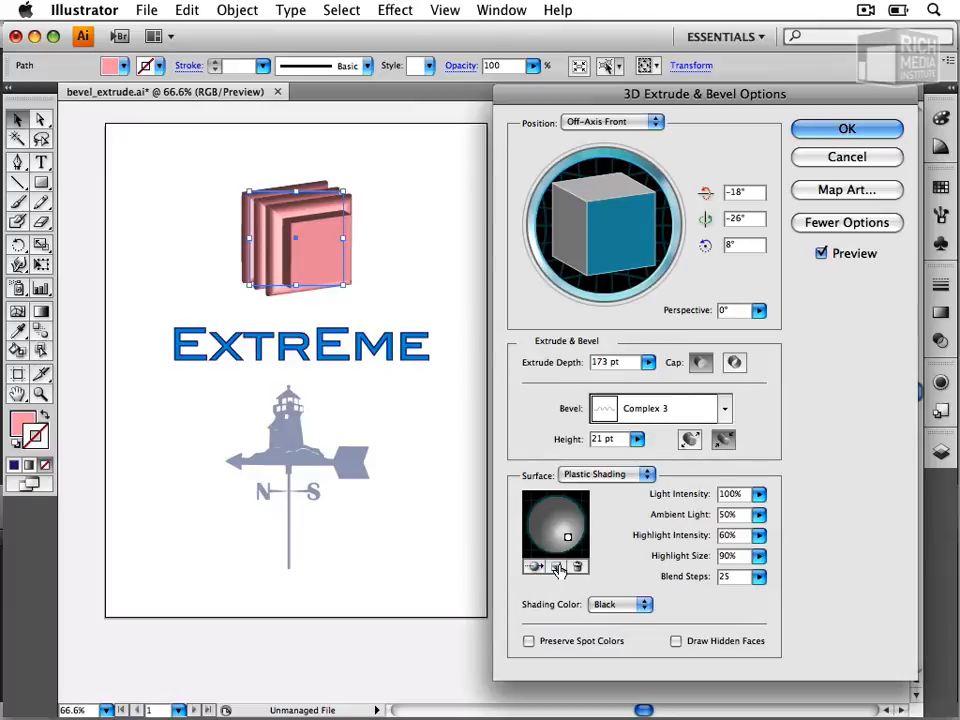
# Add a second light at the upper left of the lighting sphere and set its intensity to 69%.
pyautogui.click(553, 568)
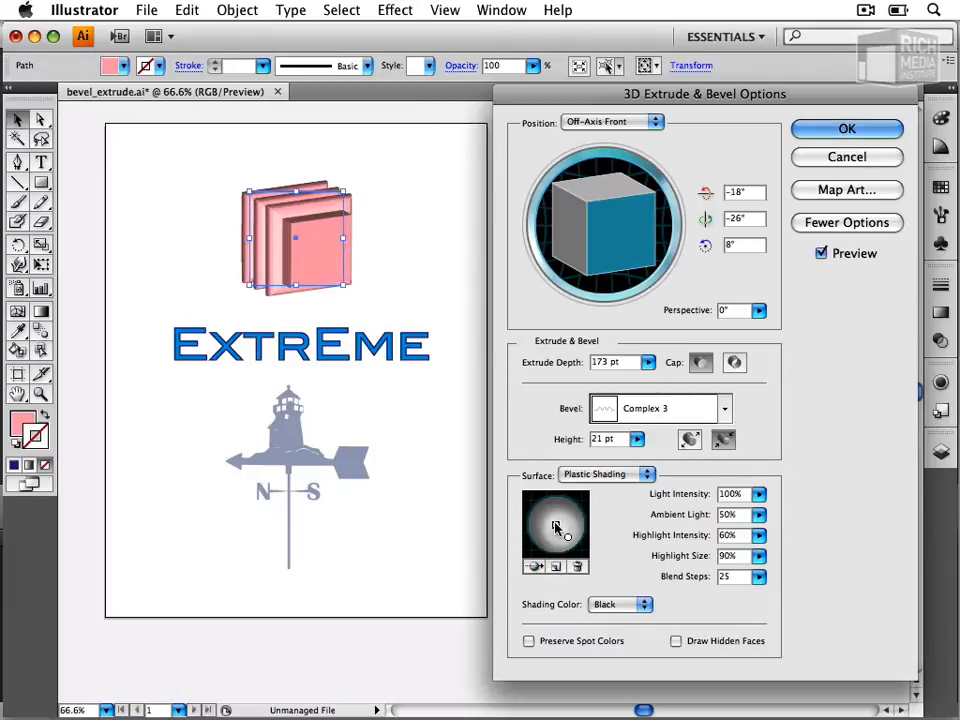
pyautogui.moveTo(554, 518); pyautogui.dragTo(538, 518)
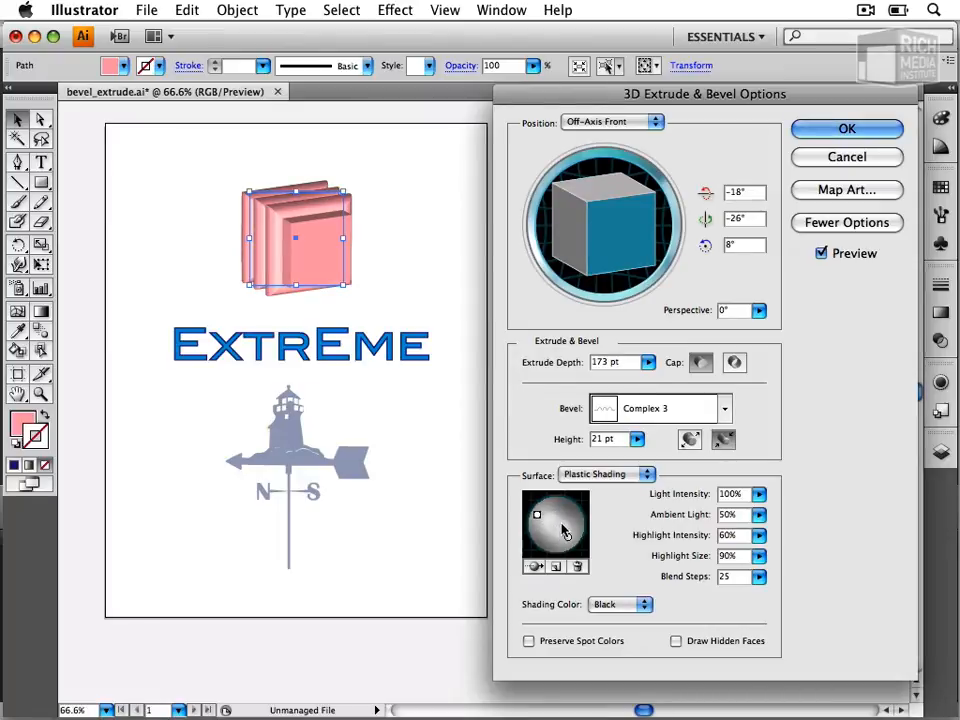
pyautogui.click(759, 494)
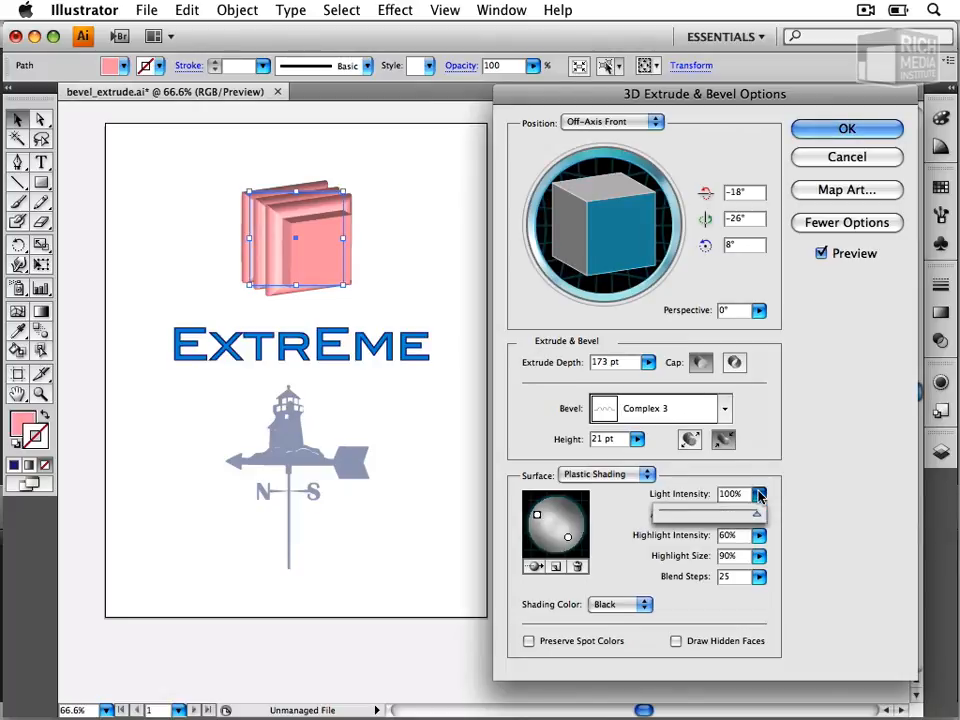
pyautogui.moveTo(757, 514); pyautogui.dragTo(726, 516)
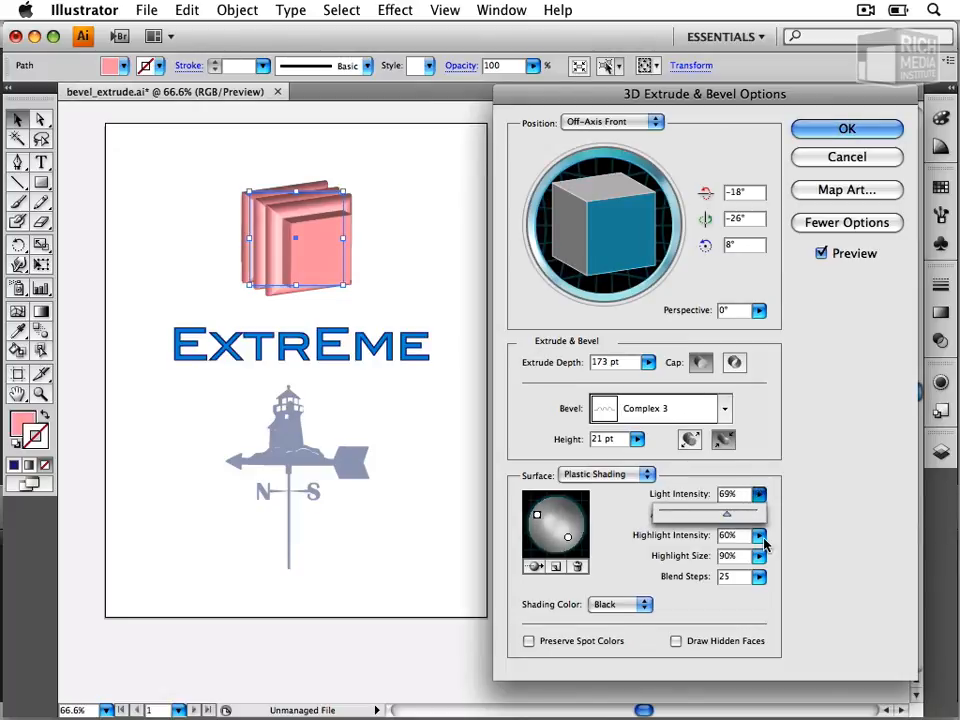
# Set the highlight intensity of the square's plastic shading to 38%.
pyautogui.click(759, 535)
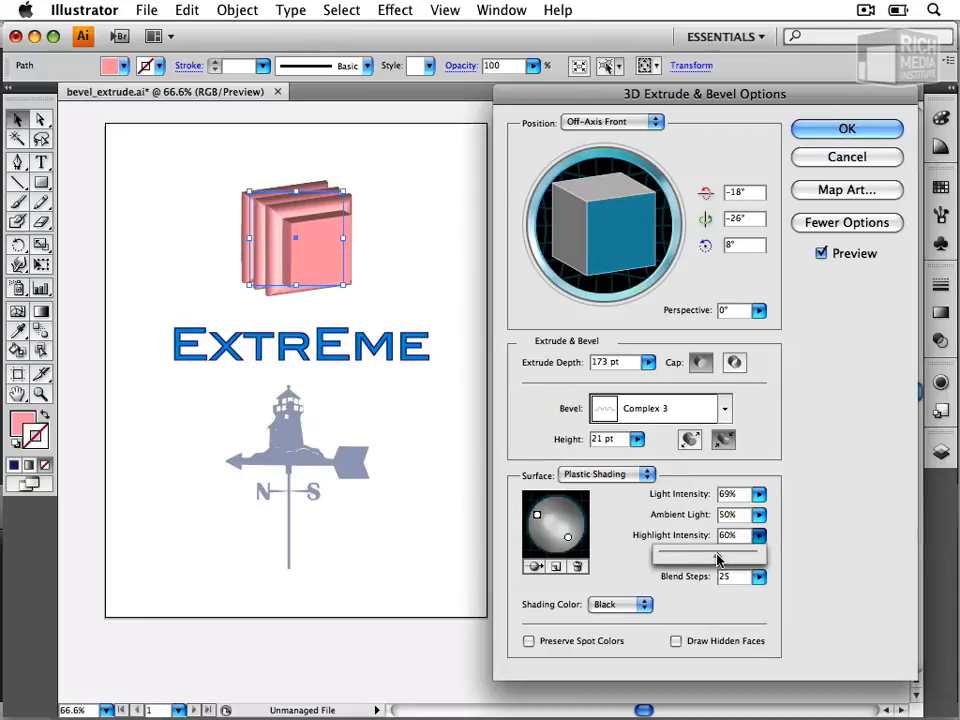
pyautogui.moveTo(714, 559)
pyautogui.mouseDown()
pyautogui.moveTo(690, 563)
pyautogui.moveTo(712, 563)
pyautogui.mouseUp()
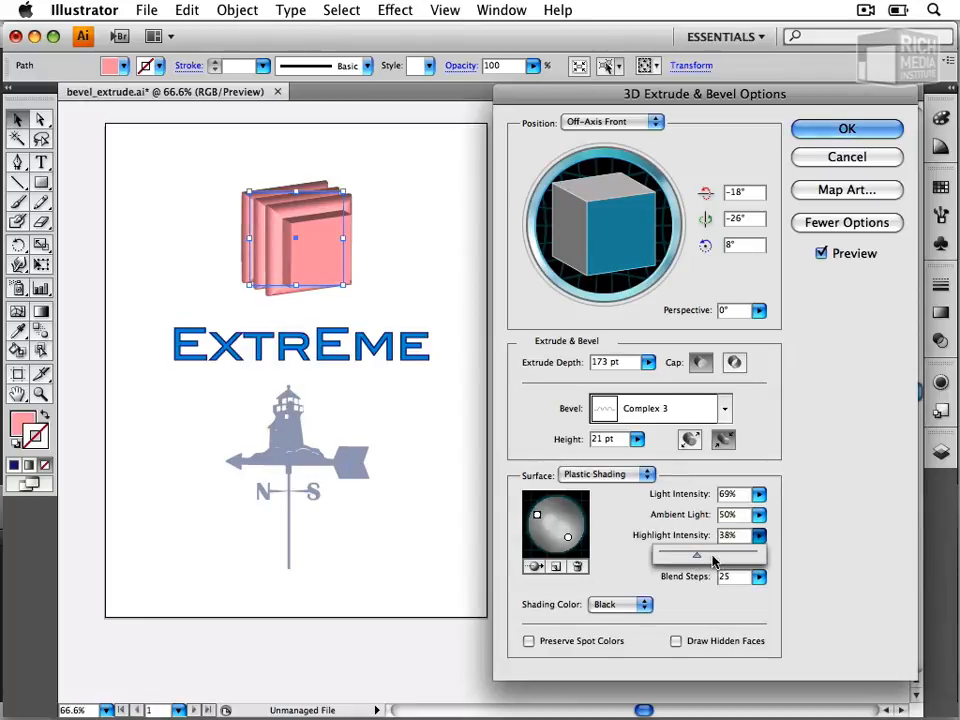
pyautogui.click(828, 578)
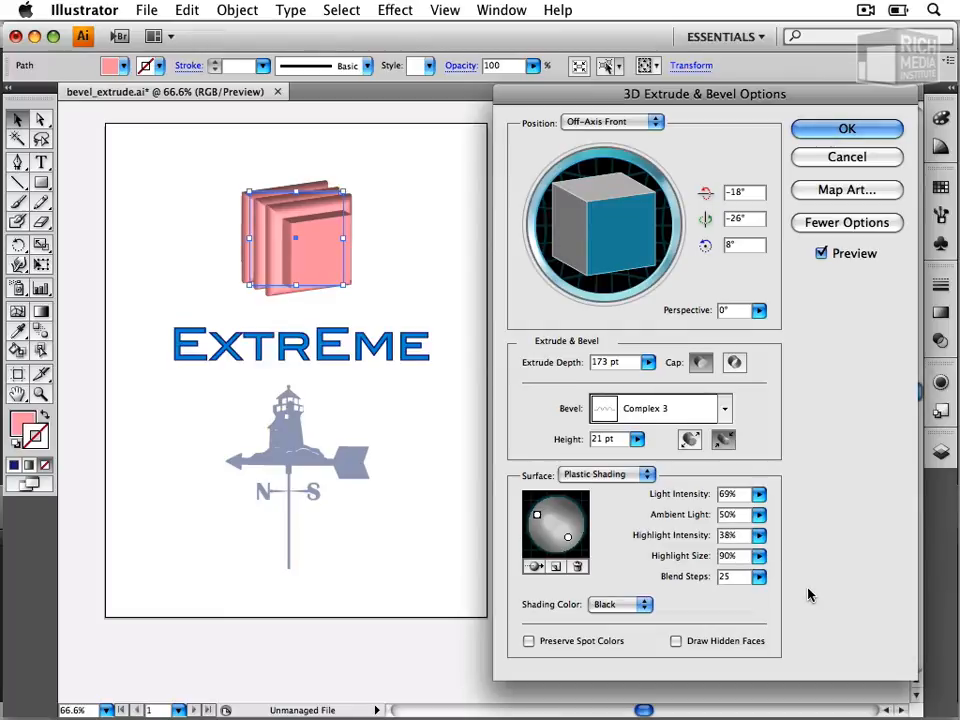
# Check the shading color choices, keep Black, and apply the 3D effect to the square.
pyautogui.click(632, 605)
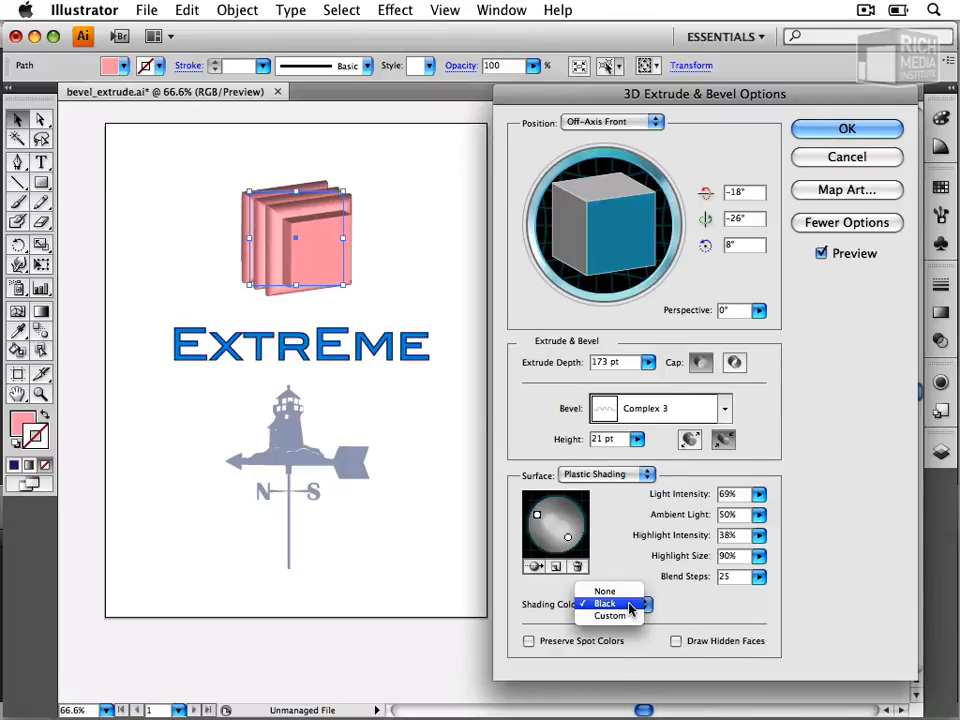
pyautogui.click(701, 607)
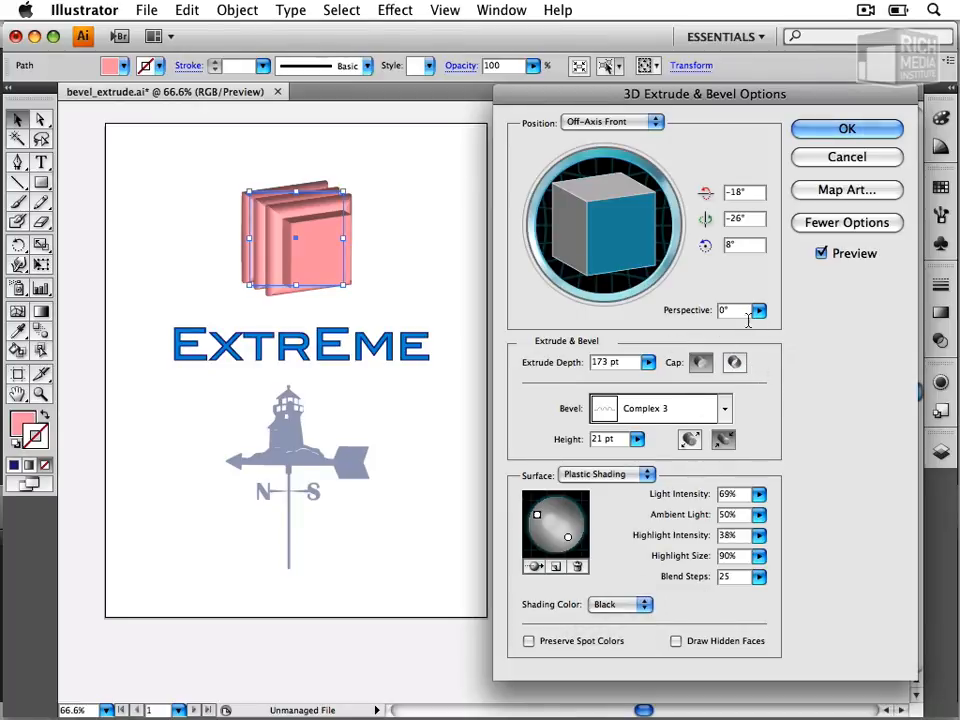
pyautogui.click(822, 131)
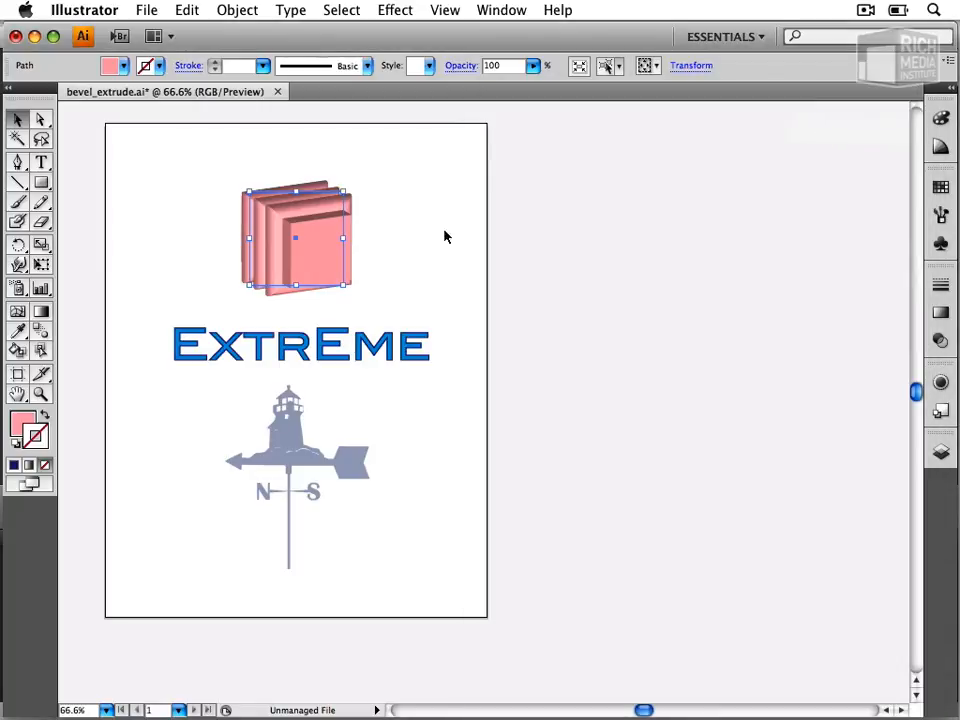
pyautogui.click(406, 393)
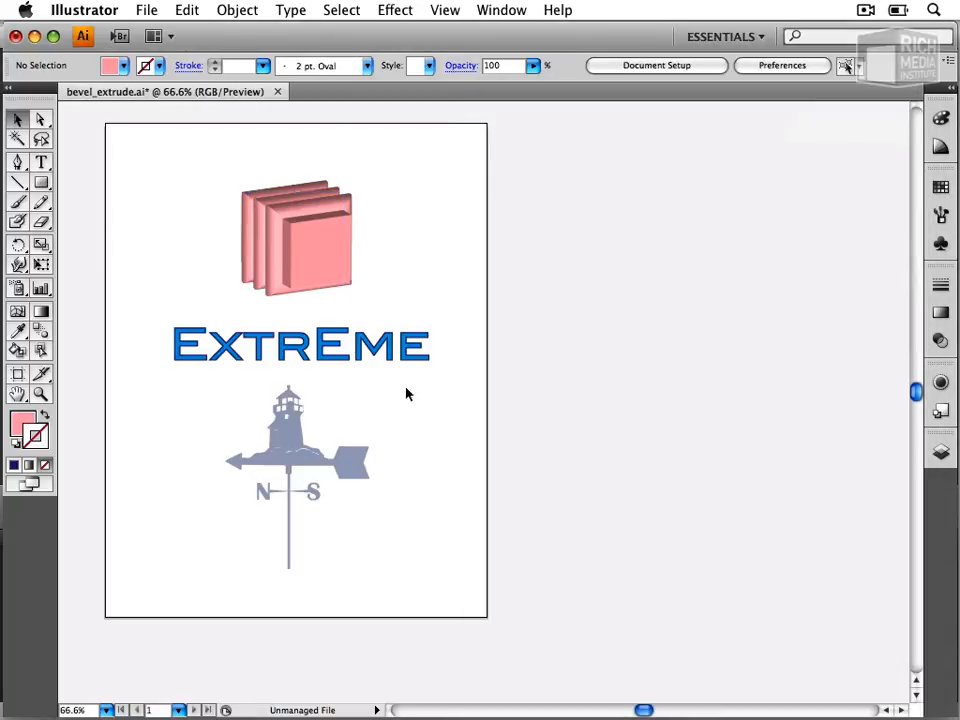
# Apply the 3D Extrude & Bevel effect to the lighthouse weathervane with the default 50 pt depth and no bevel.
pyautogui.click(289, 454)
pyautogui.click(393, 10)
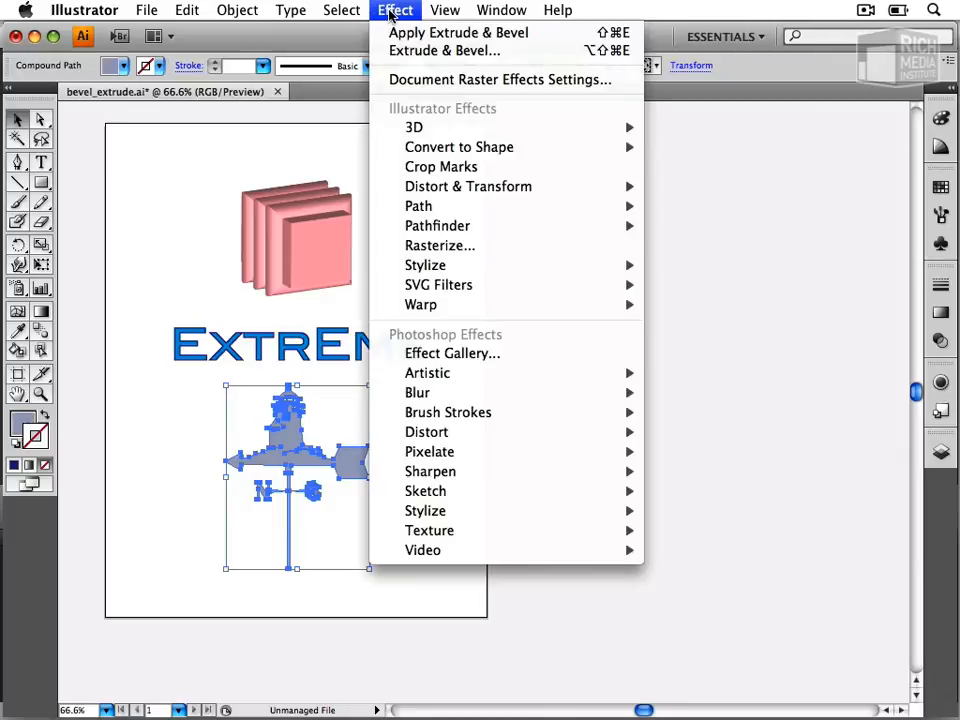
pyautogui.moveTo(499, 129)
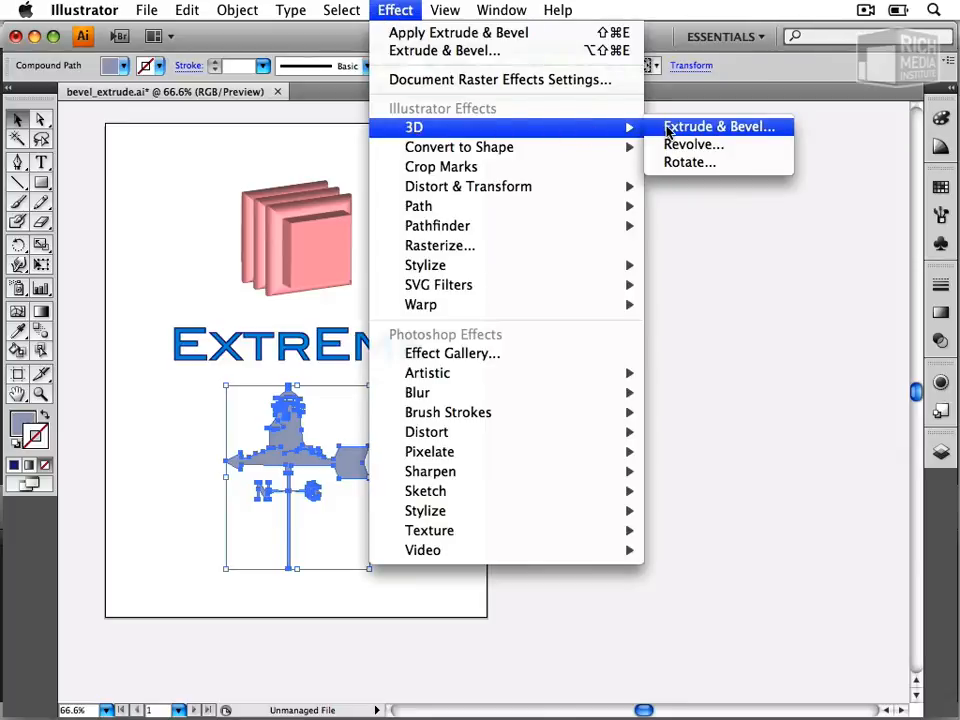
pyautogui.click(670, 134)
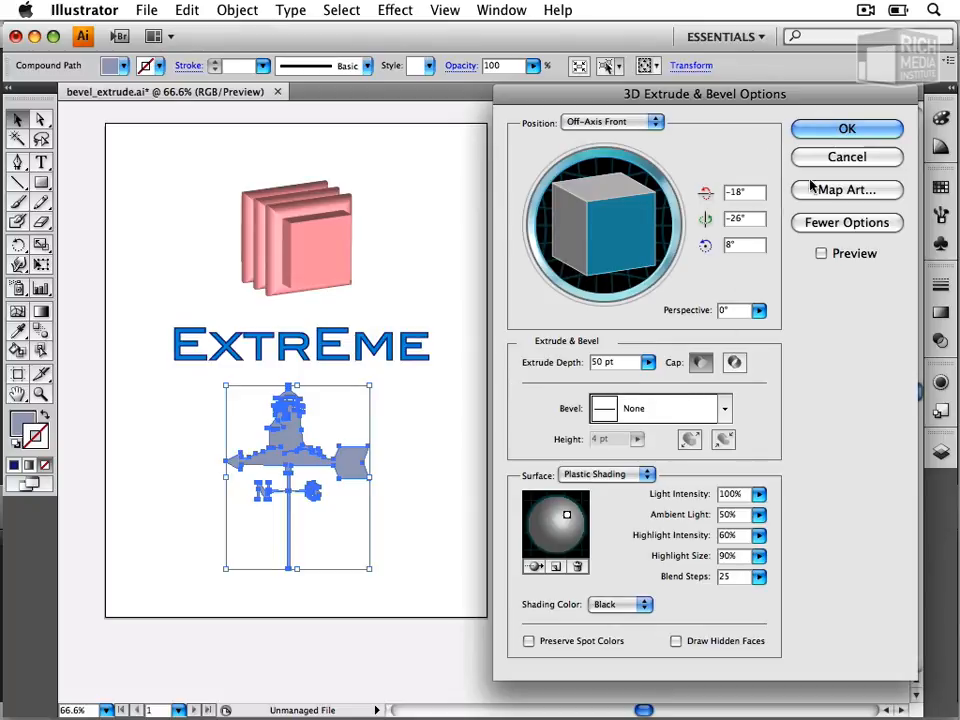
pyautogui.click(818, 133)
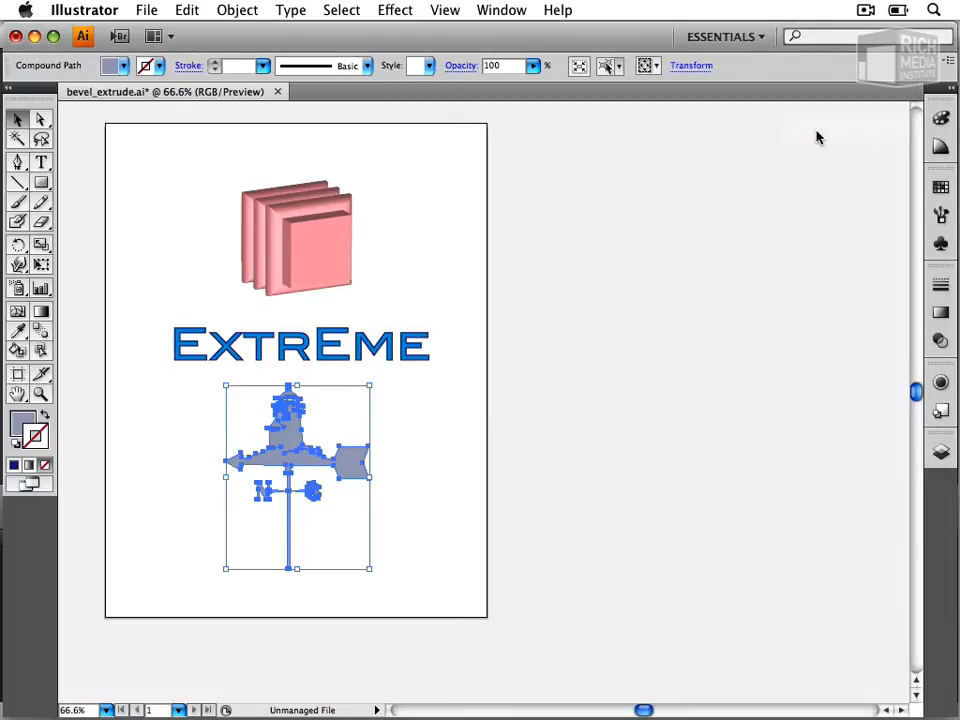
pyautogui.click(442, 478)
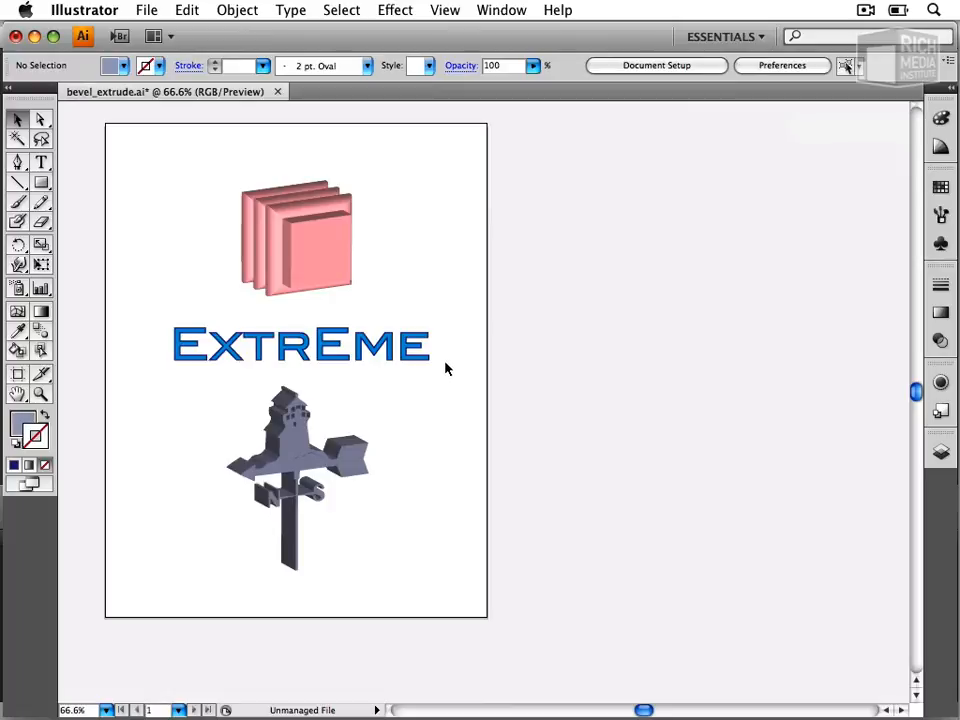
# Start a previewed 3D Extrude & Bevel on the EXTREME text and rotate it freely to about -30°, -28° and 18°.
pyautogui.click(381, 335)
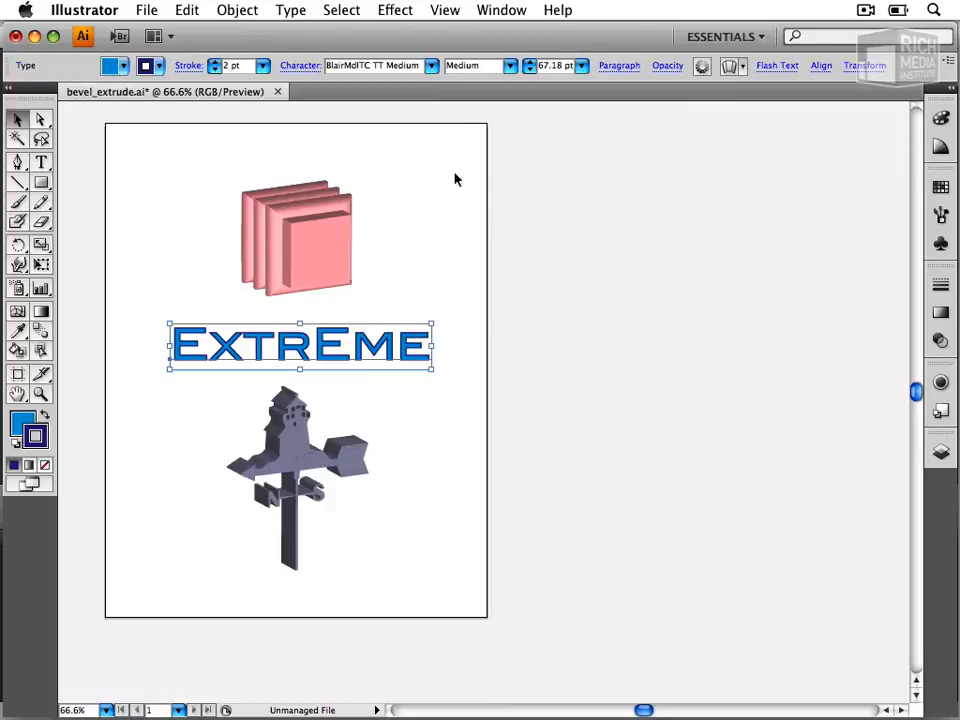
pyautogui.click(395, 10)
pyautogui.moveTo(429, 129)
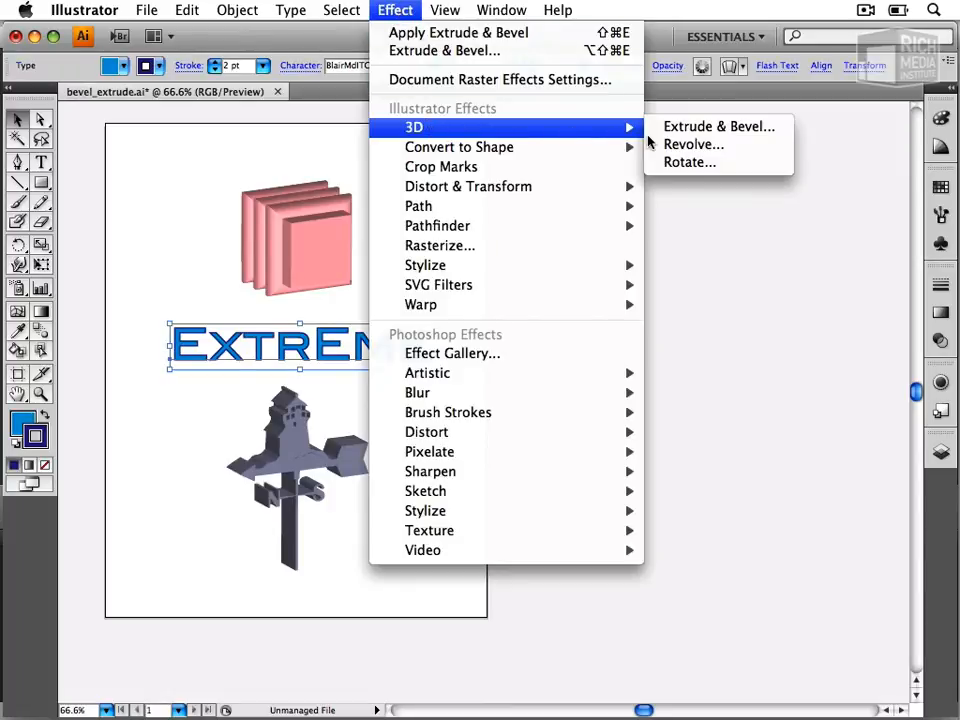
pyautogui.click(669, 134)
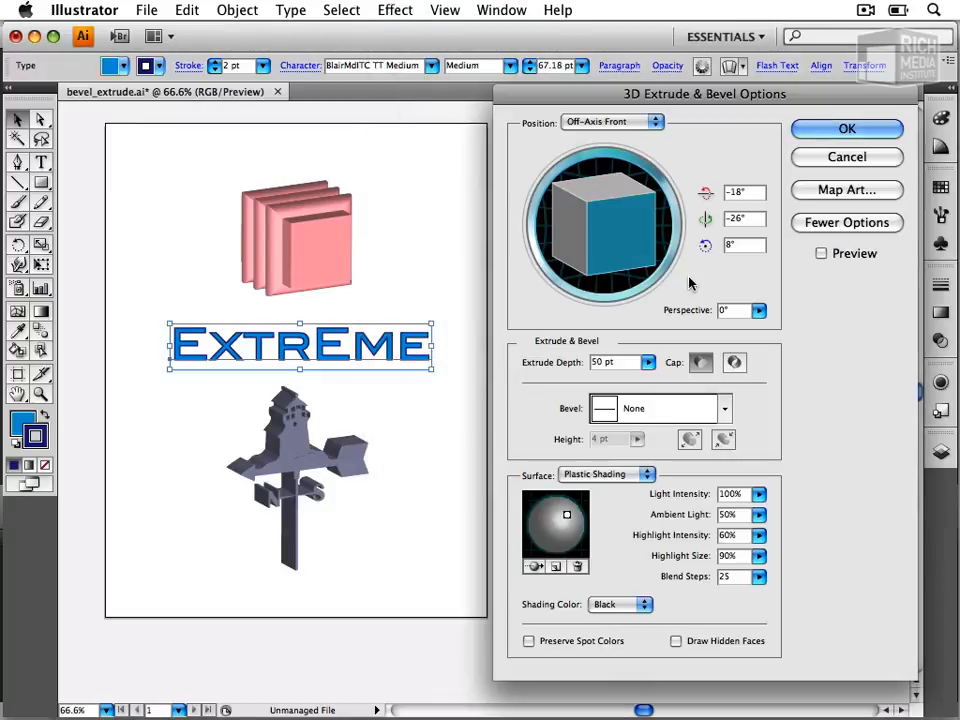
pyautogui.click(821, 253)
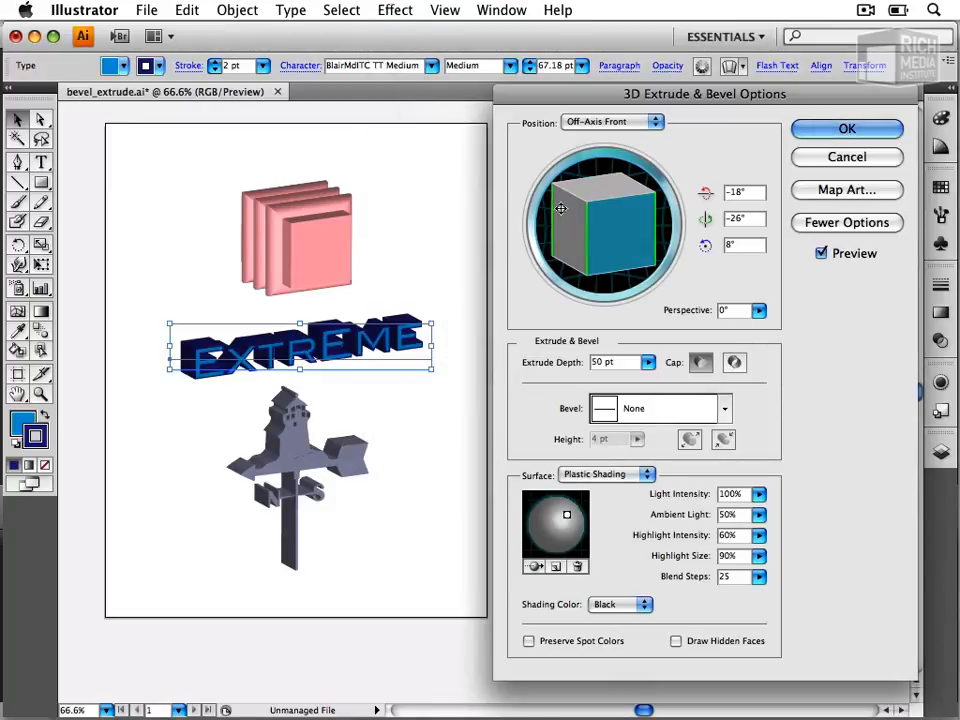
pyautogui.moveTo(570, 218); pyautogui.dragTo(580, 237)
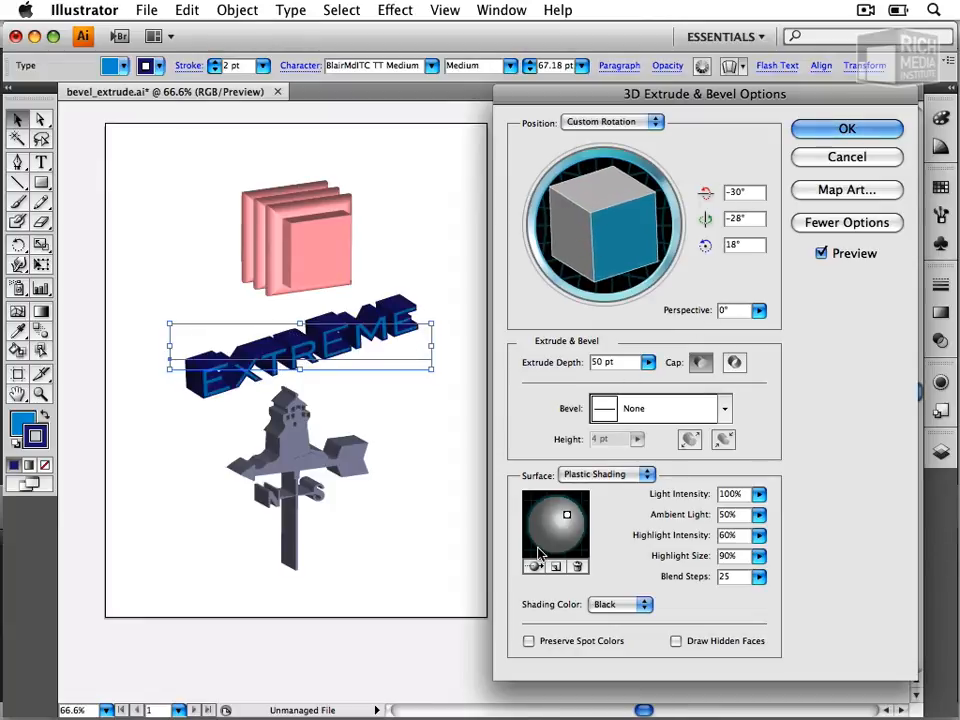
# Add a second light at the lower left of the text's lighting sphere and apply the 3D effect.
pyautogui.click(553, 567)
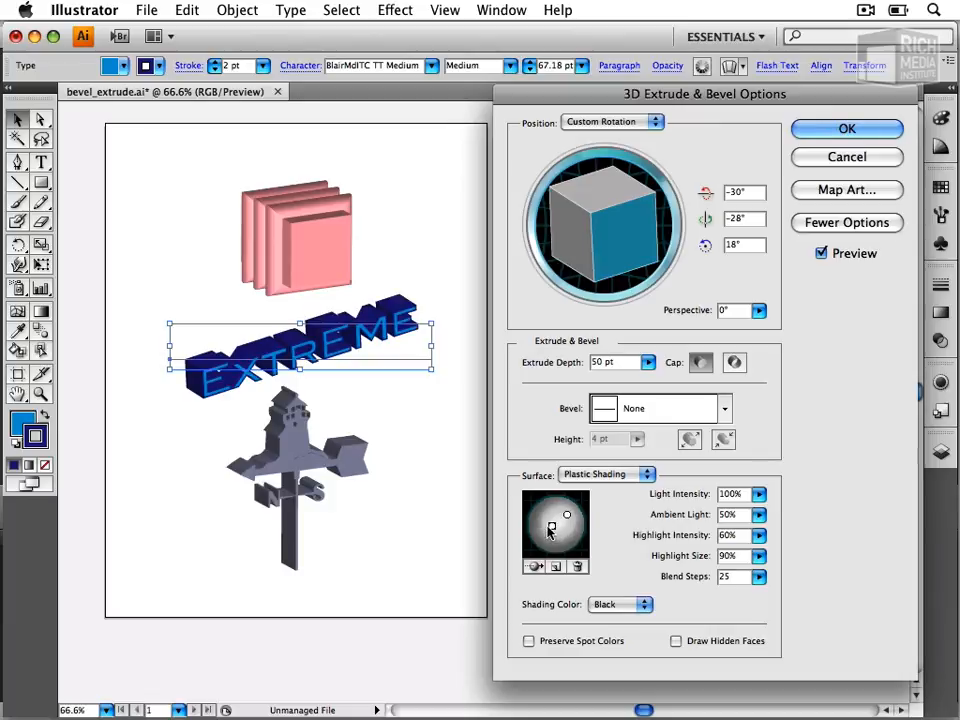
pyautogui.moveTo(555, 528); pyautogui.dragTo(535, 530)
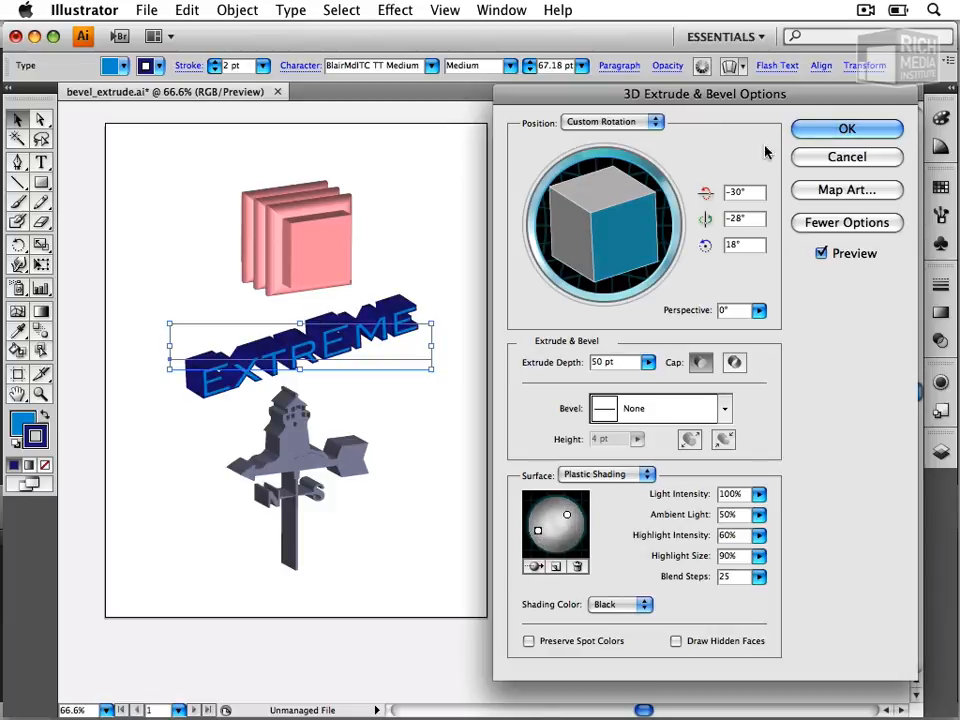
pyautogui.click(838, 131)
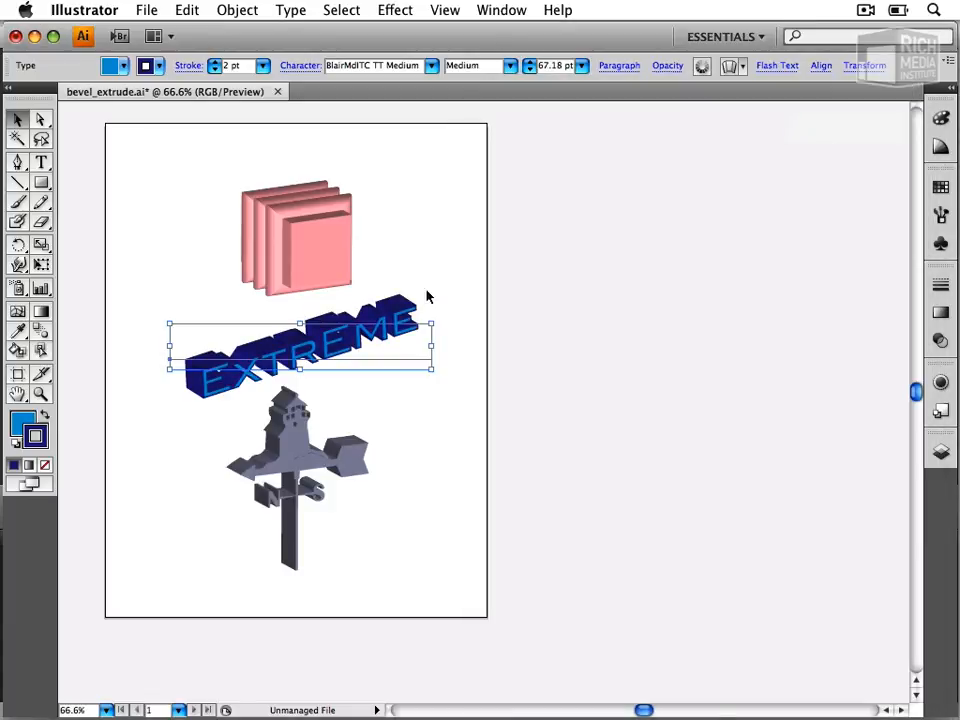
pyautogui.click(457, 407)
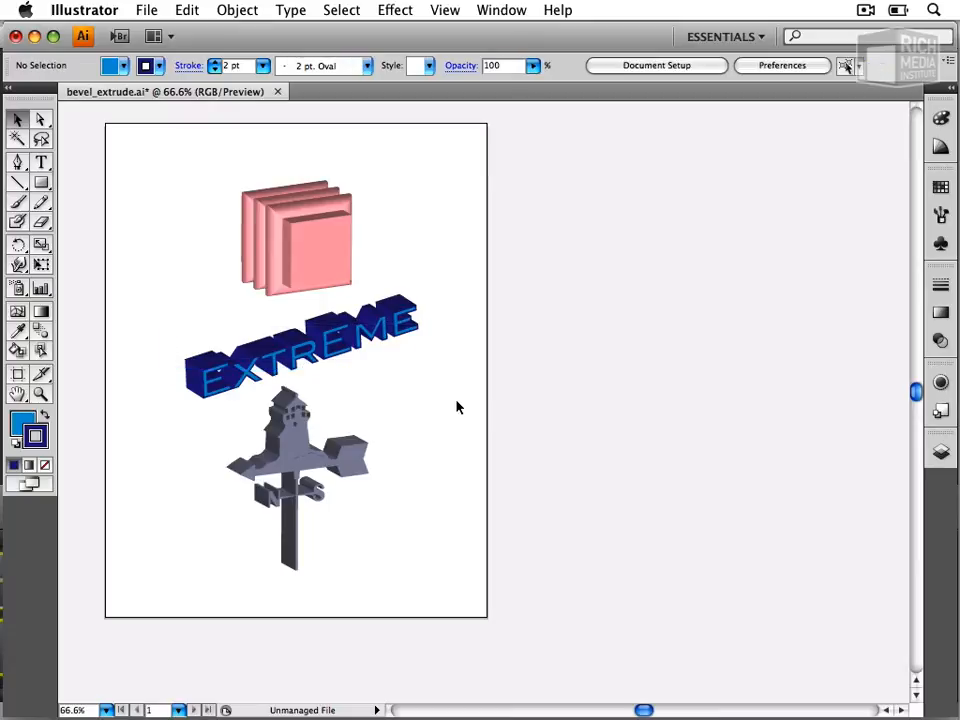